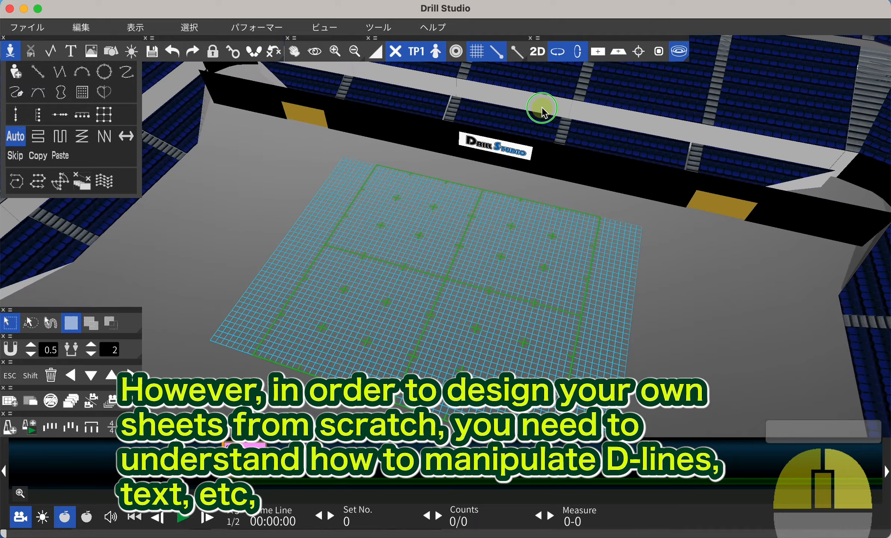
Hide the arena stage and frame the default sheet so its whole layout can be viewed
click(681, 51)
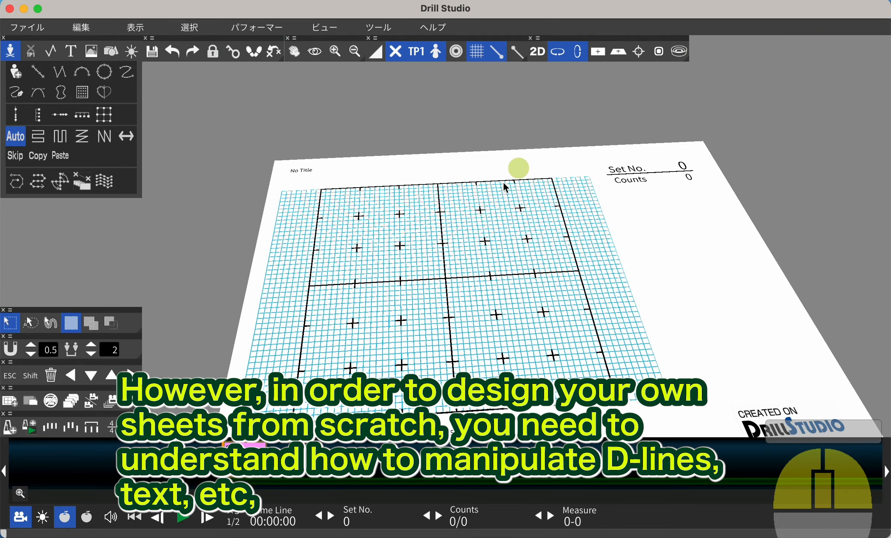
right_drag(471, 178, 470, 180)
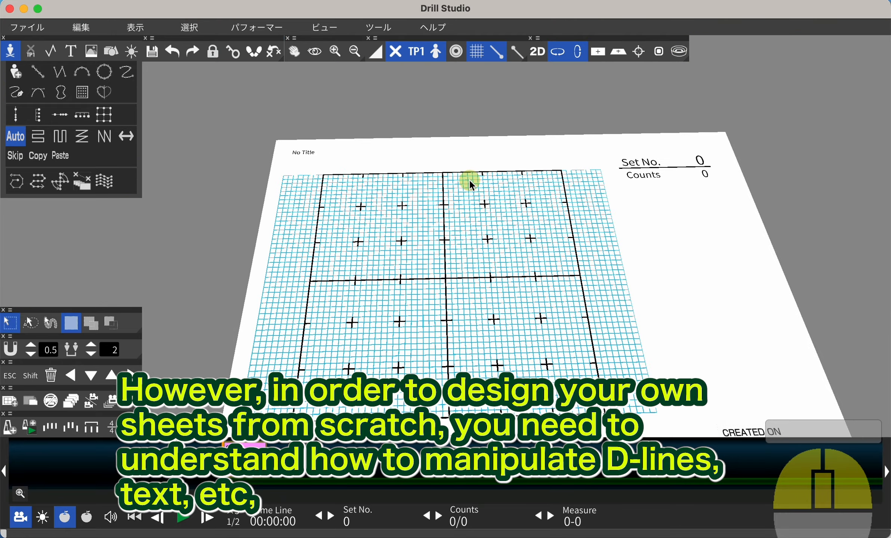
middle_drag(469, 181, 415, 129)
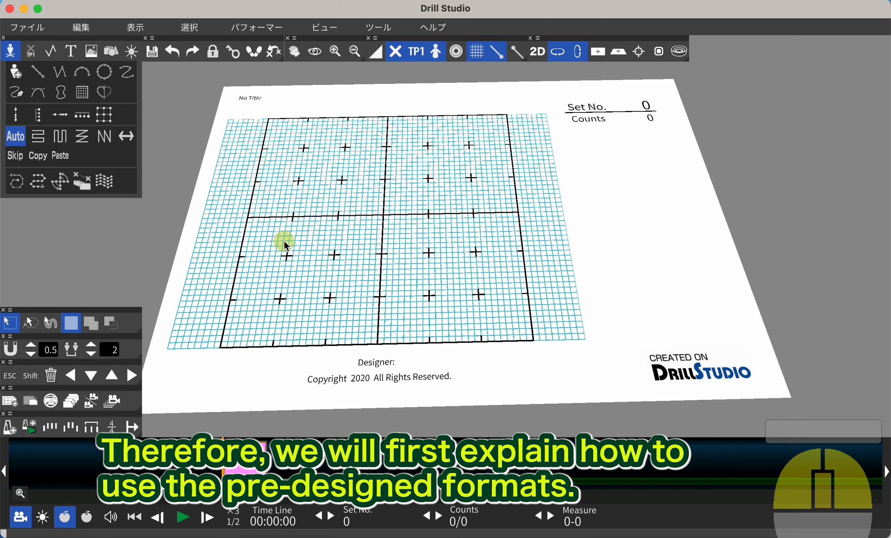
In the basic settings, enable preset use and apply the 91.3m×47.96m スタジアム sheet preset
click(82, 27)
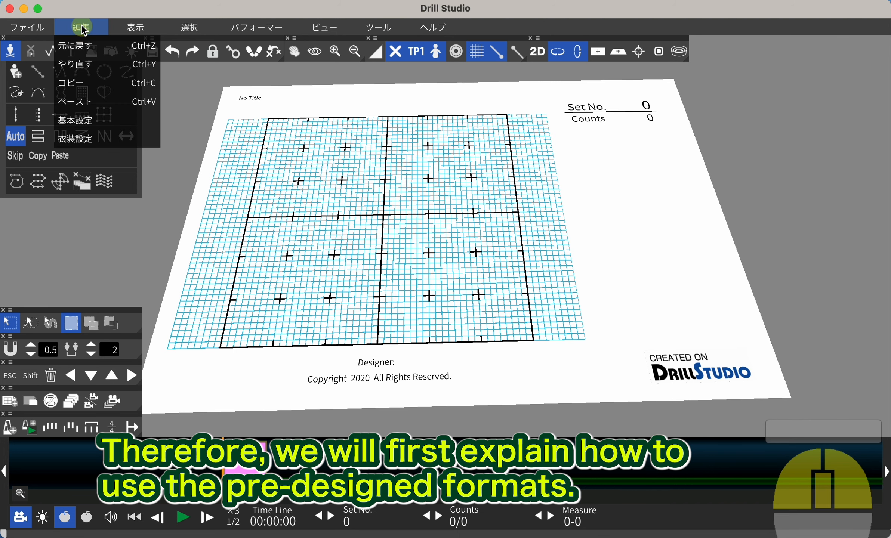
click(112, 121)
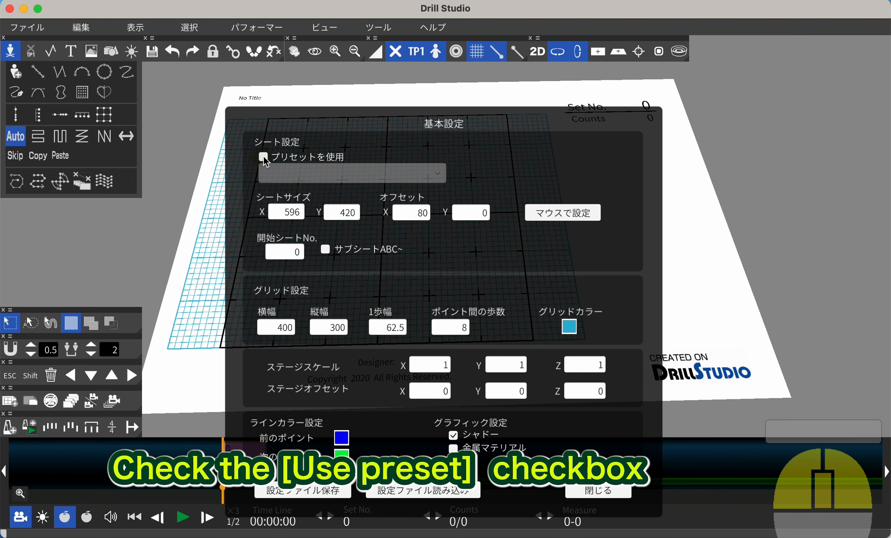
click(263, 156)
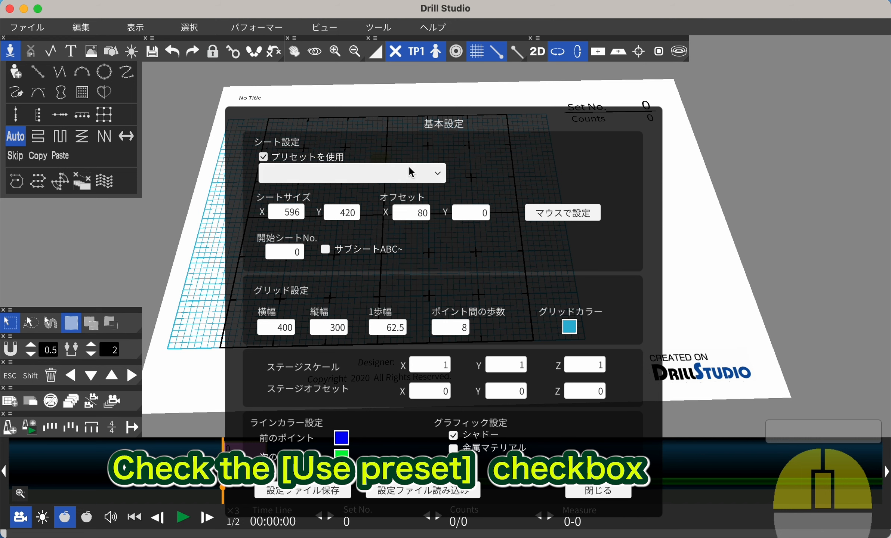
click(438, 174)
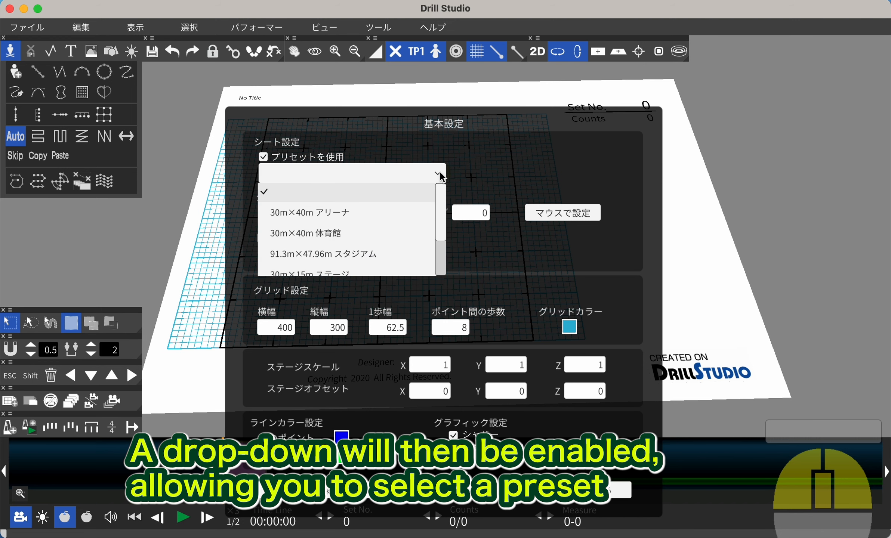
drag(442, 194, 442, 217)
click(358, 223)
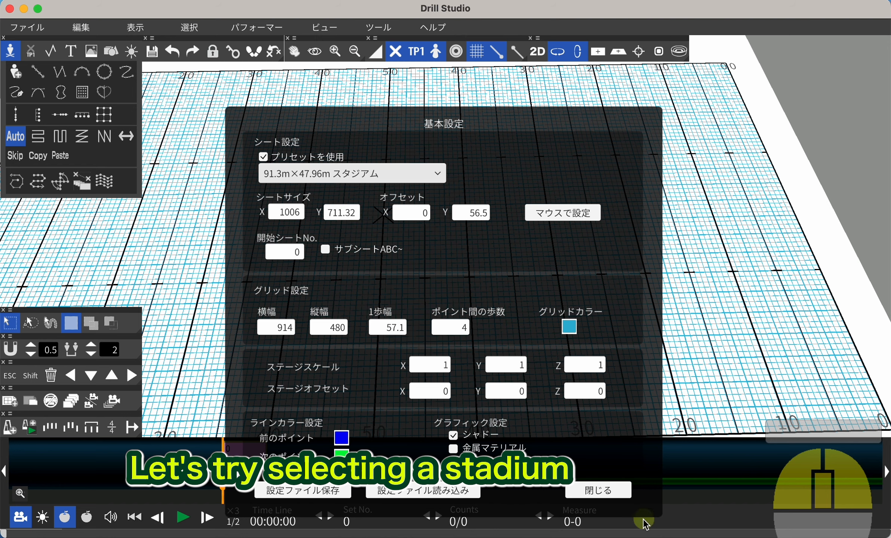
click(597, 490)
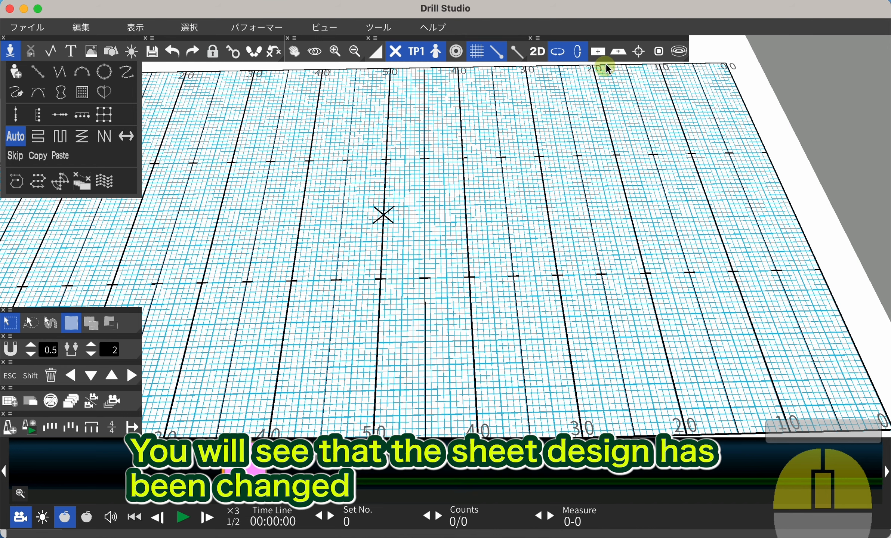
Examine the stadium sheet from directly above, and view the matching stadium stage in perspective with the grid over it
click(598, 52)
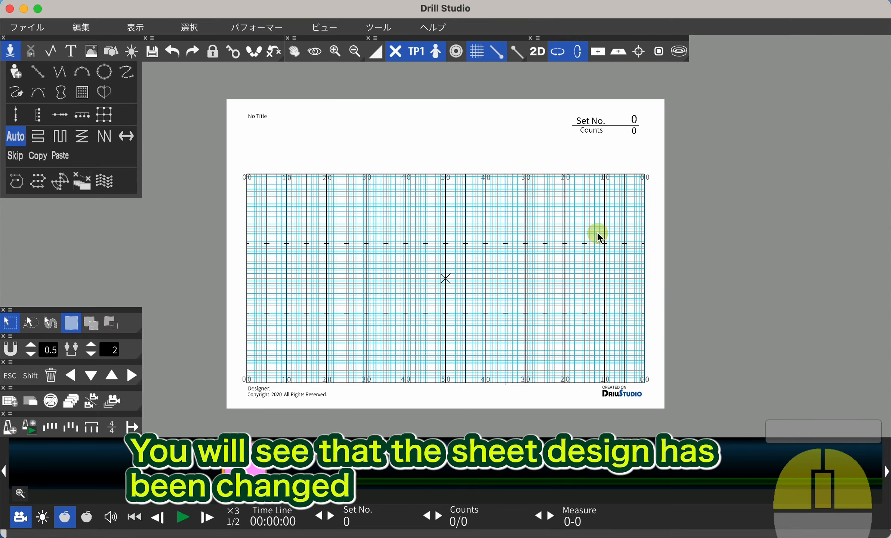
middle_drag(519, 278, 465, 270)
scroll(520, 272, up, 5)
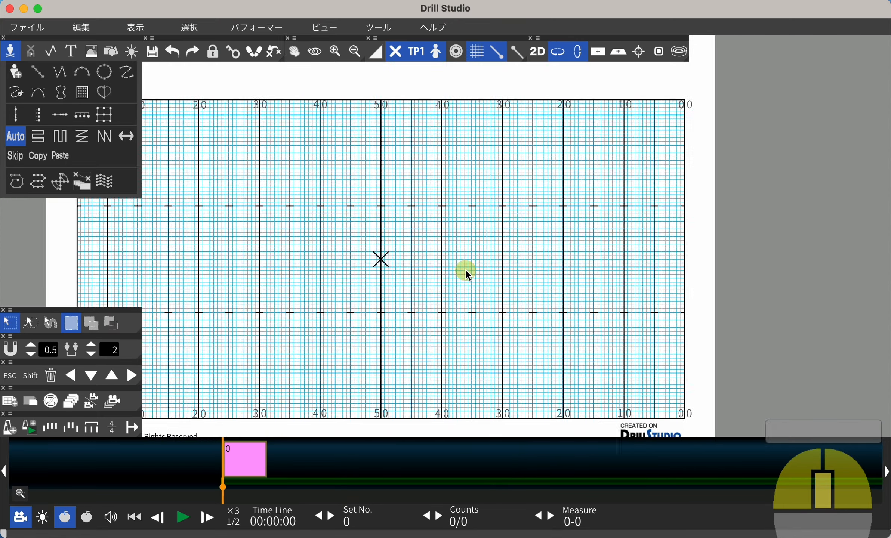
click(679, 51)
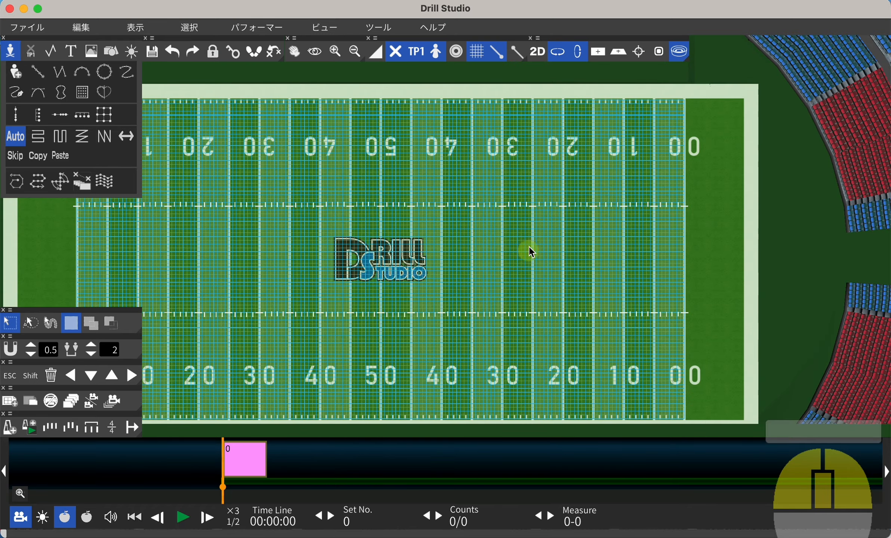
right_drag(516, 333, 508, 124)
right_drag(612, 226, 414, 235)
scroll(460, 289, up, 5)
right_drag(460, 289, 522, 109)
View the bare stadium field with the grid hidden, and return to the sheet view with the grid shown
click(474, 57)
click(475, 57)
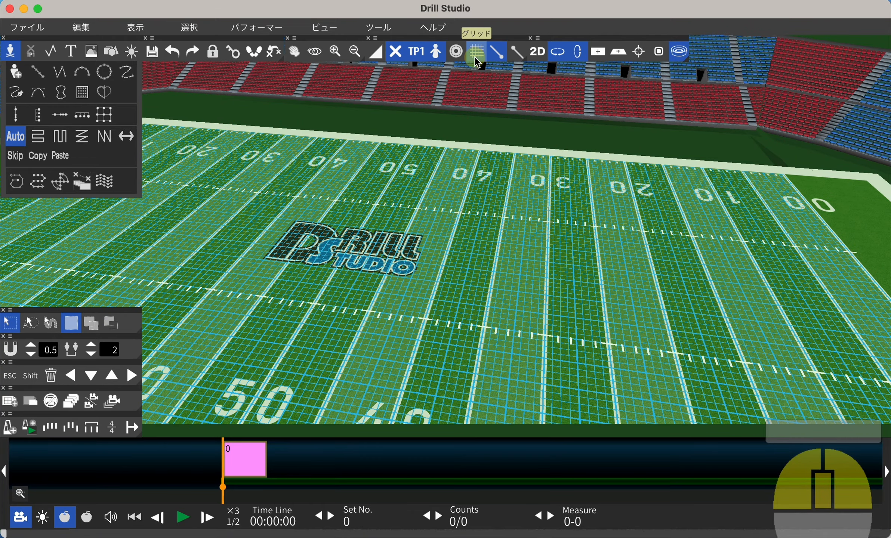
click(475, 56)
right_drag(465, 169, 479, 246)
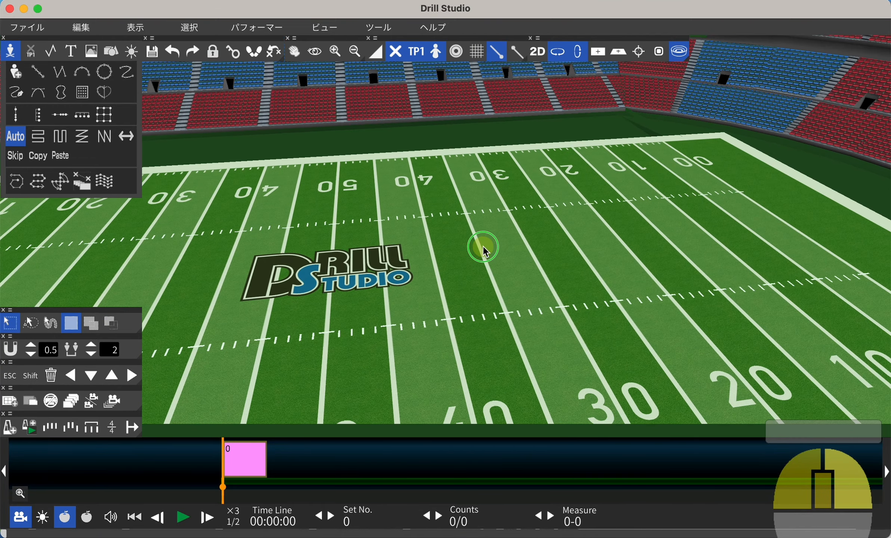
click(680, 54)
click(477, 51)
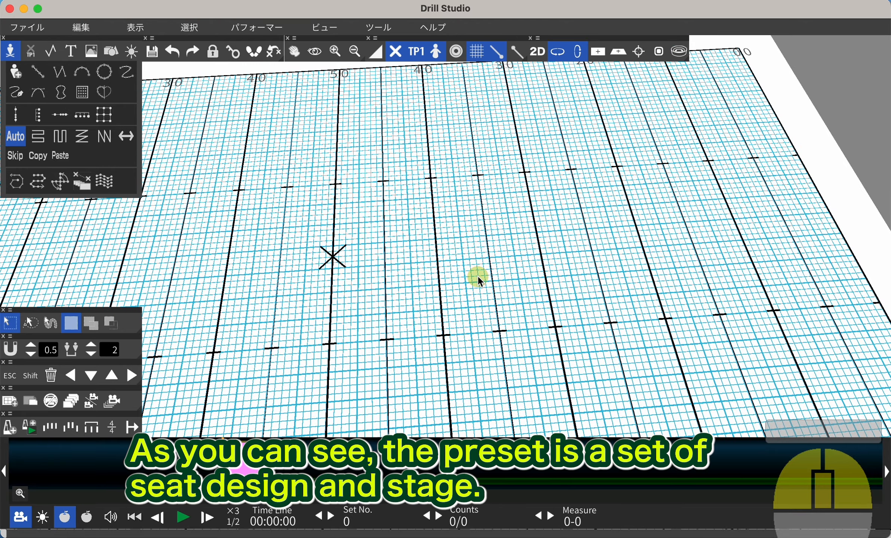
Start a new drill, and view its default sheet from above and on the arena stage
click(32, 29)
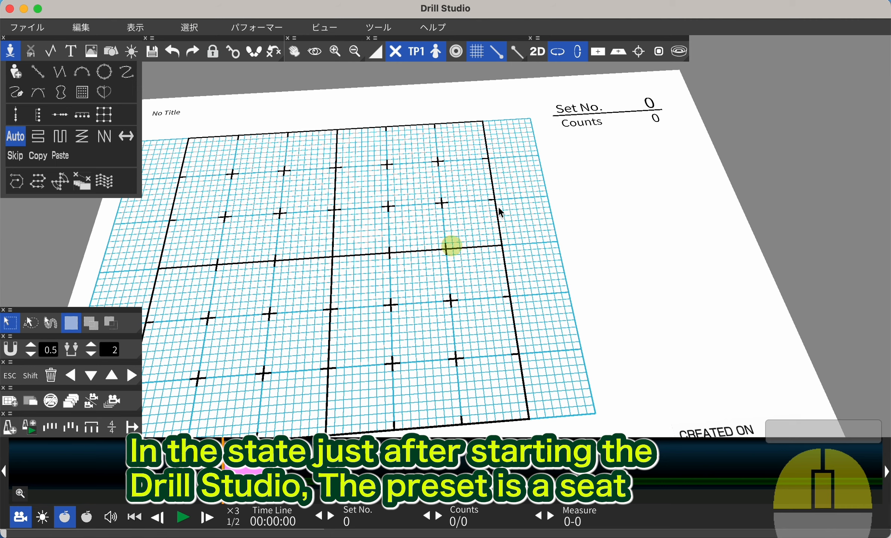
click(604, 55)
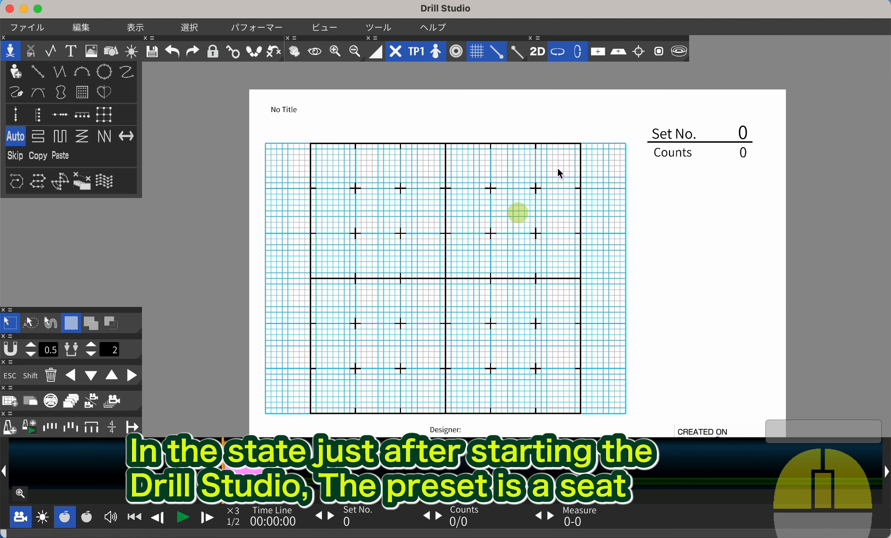
click(680, 51)
right_drag(605, 246, 522, 226)
Change only the stage to ステージ大 and frame the whole stage in perspective
click(318, 30)
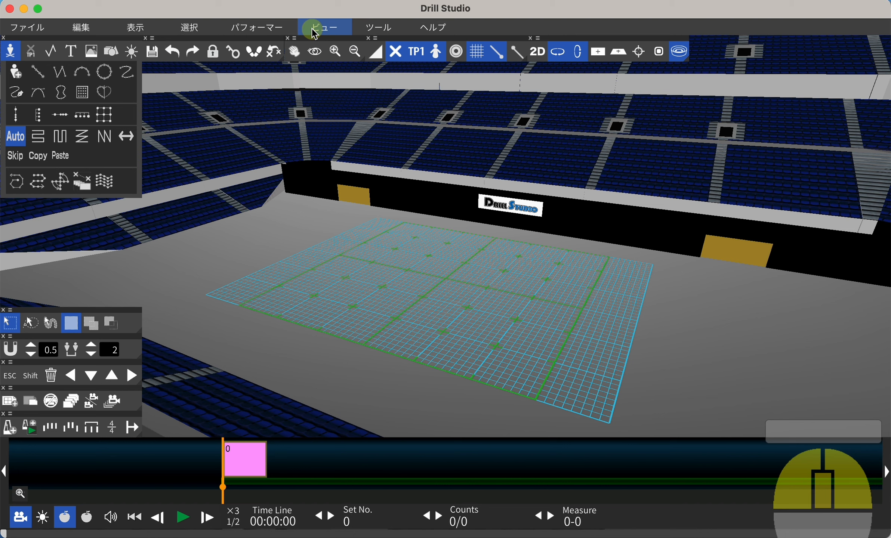
mouse_move(344, 84)
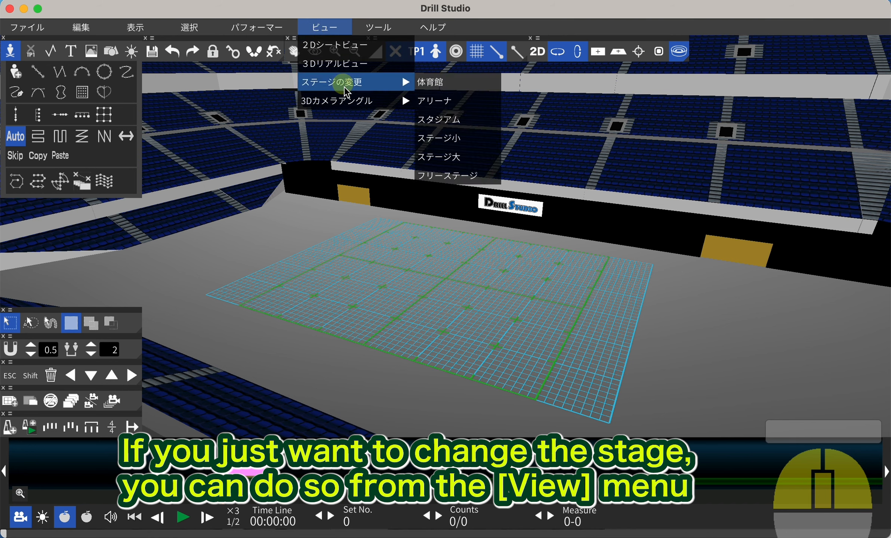
click(472, 152)
right_drag(460, 208, 565, 300)
scroll(565, 299, down, 5)
Alternate between the sheet view and the stage view to compare the sheet design with the large stage's size
click(680, 51)
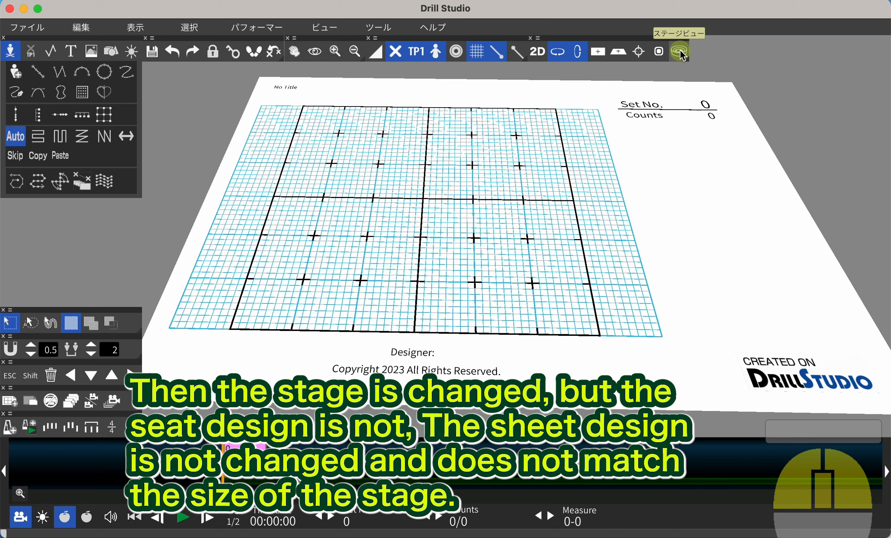
click(680, 52)
click(681, 51)
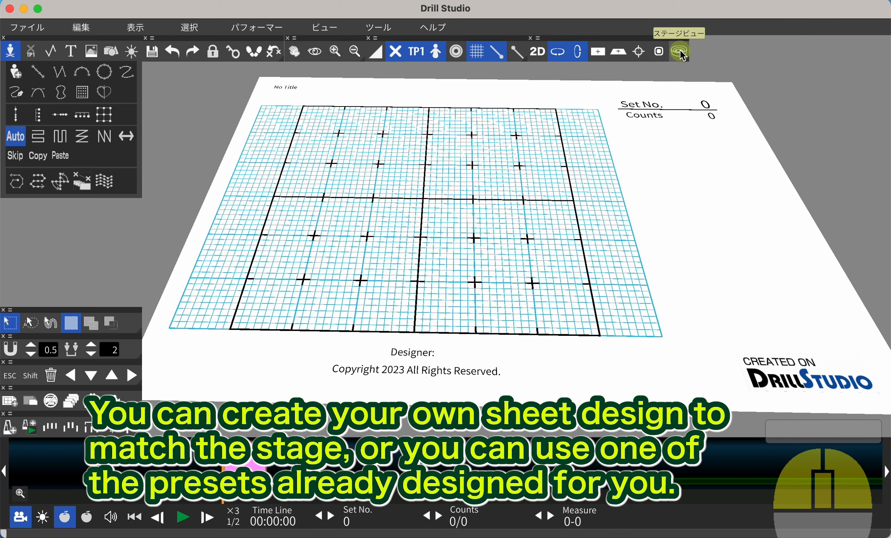
click(681, 53)
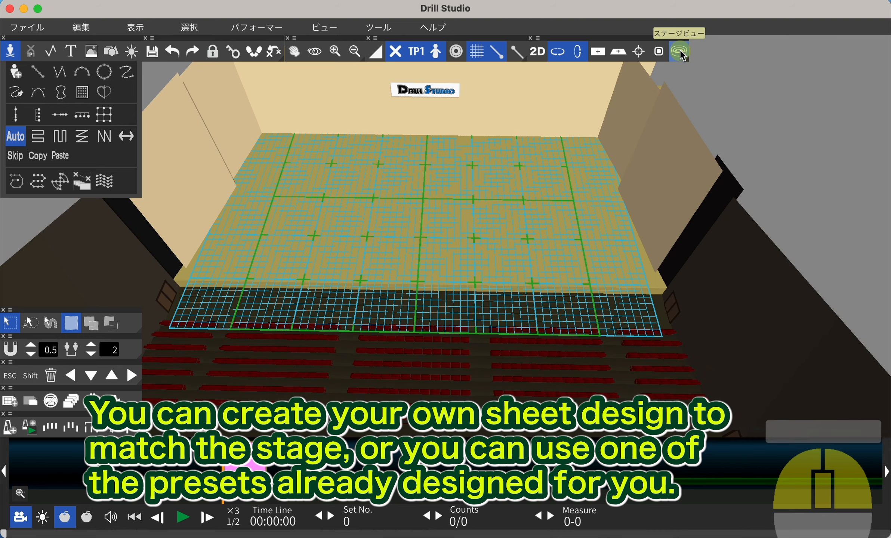
click(681, 53)
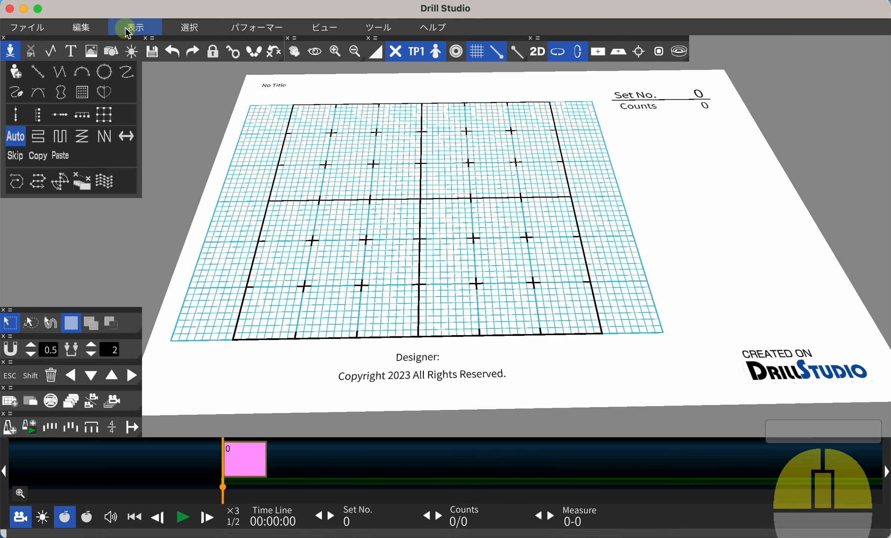
In the basic settings, enable preset use and apply the 30m×15m ステージ sheet preset
click(82, 27)
click(115, 128)
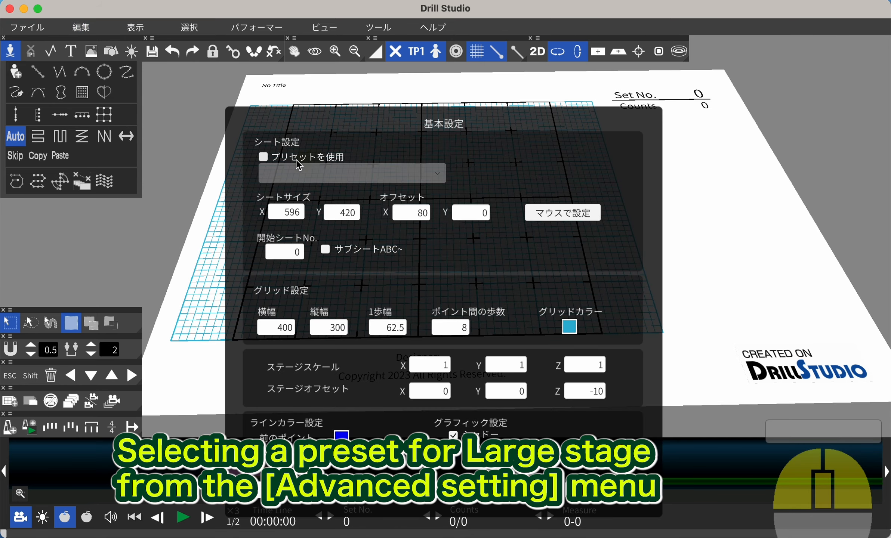
click(264, 157)
click(437, 173)
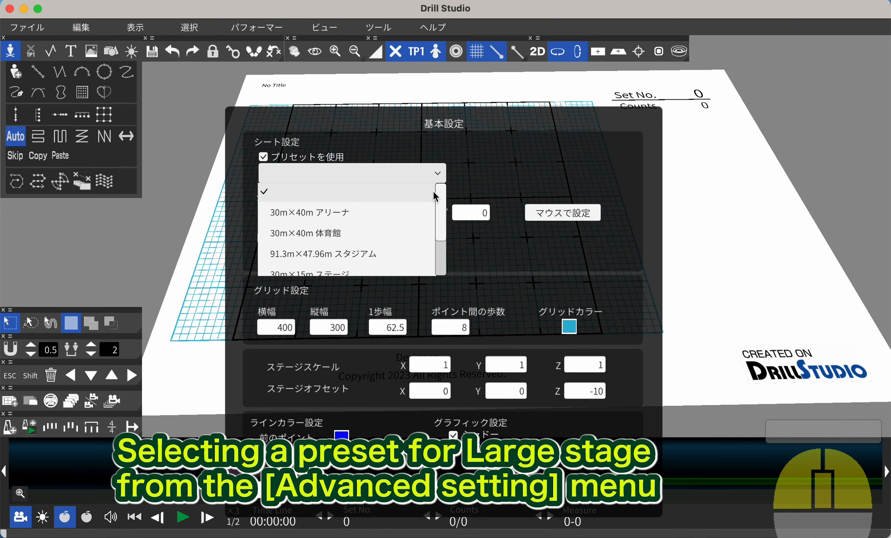
drag(440, 190, 442, 222)
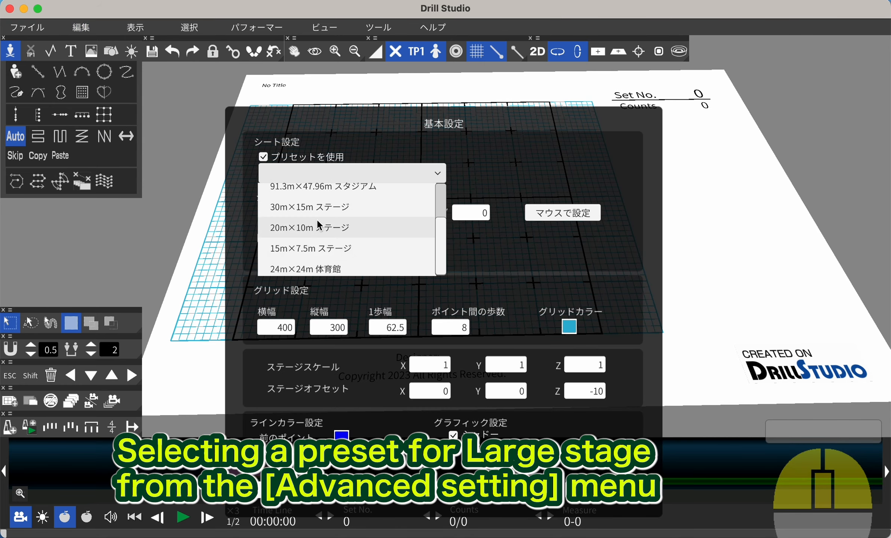
click(294, 206)
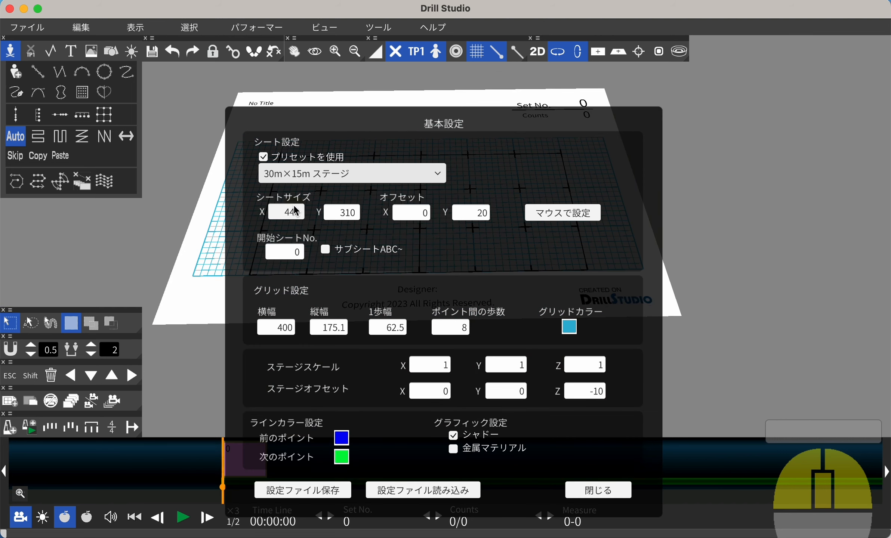
click(613, 488)
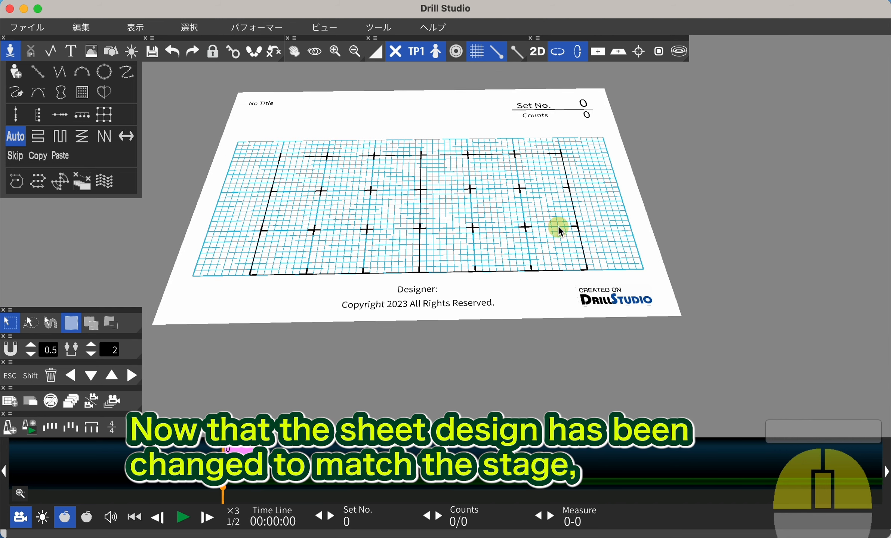
Check the new sheet's fit on the large stage in the stage view, and return to the sheet view
right_drag(568, 201, 565, 232)
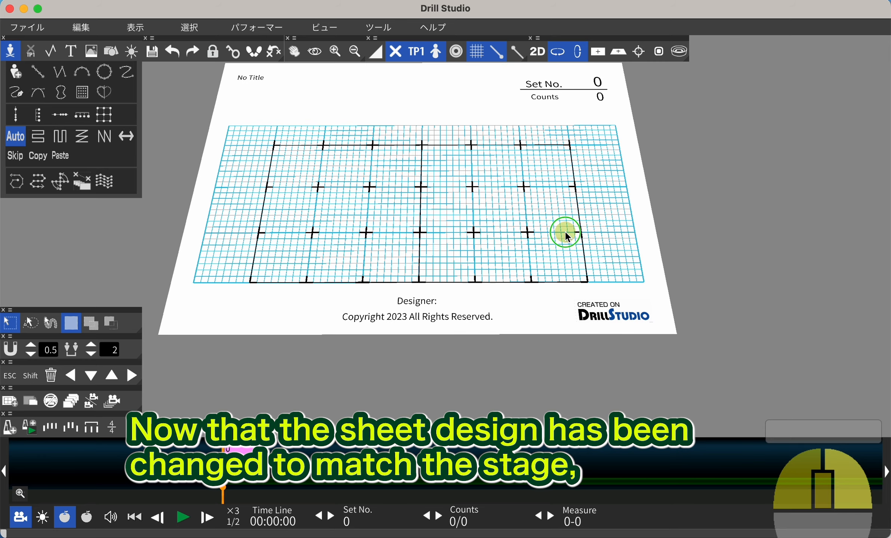
click(684, 52)
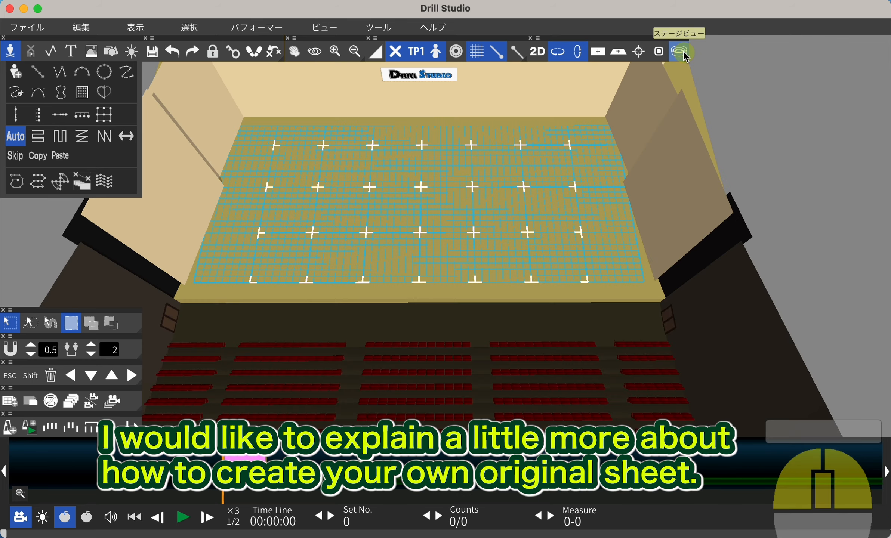
click(681, 52)
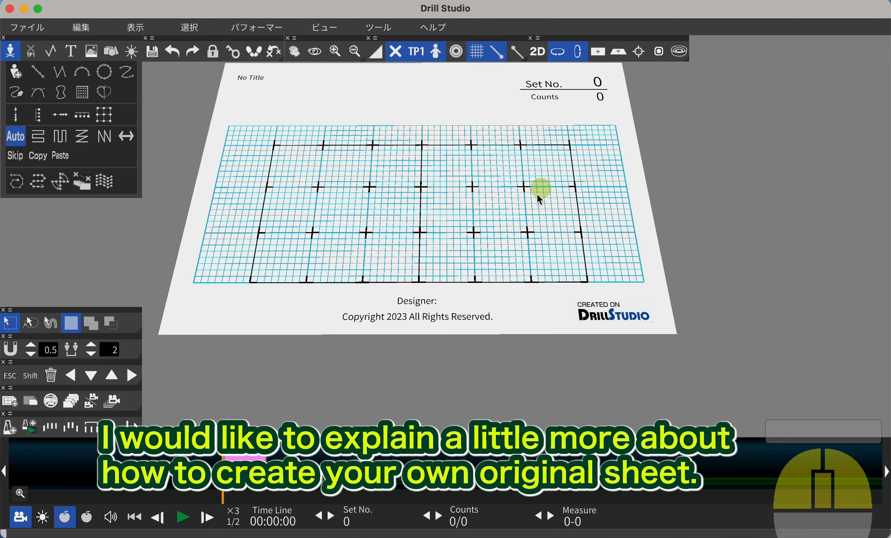
right_drag(537, 191, 535, 165)
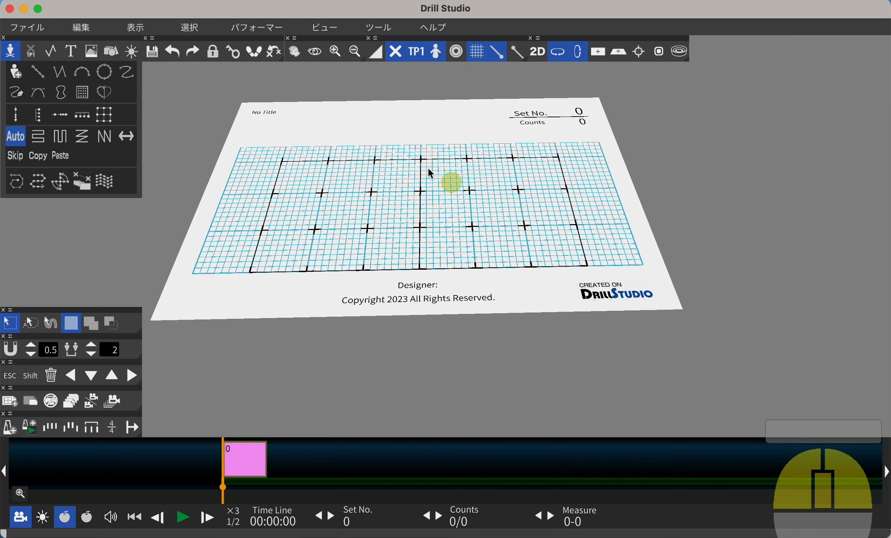
Start another new drill and show the default sheet on its arena stage
click(44, 35)
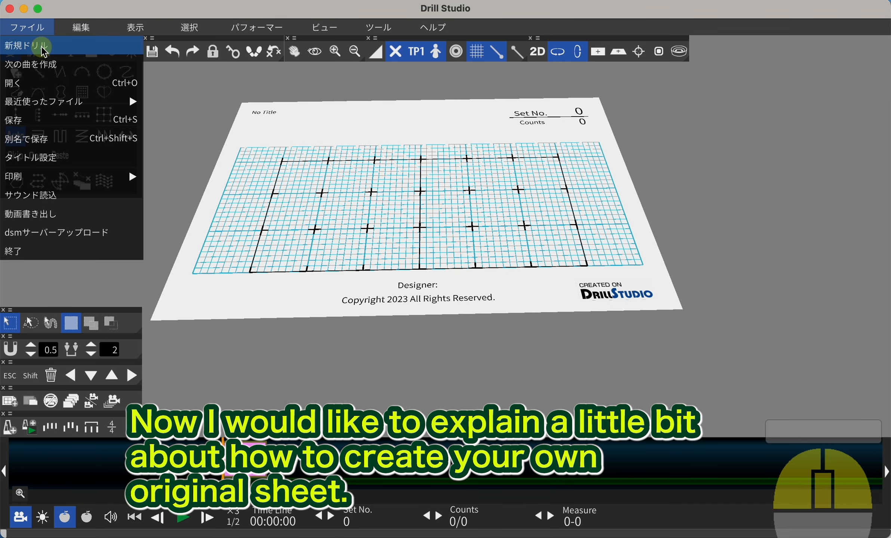
click(42, 43)
click(305, 377)
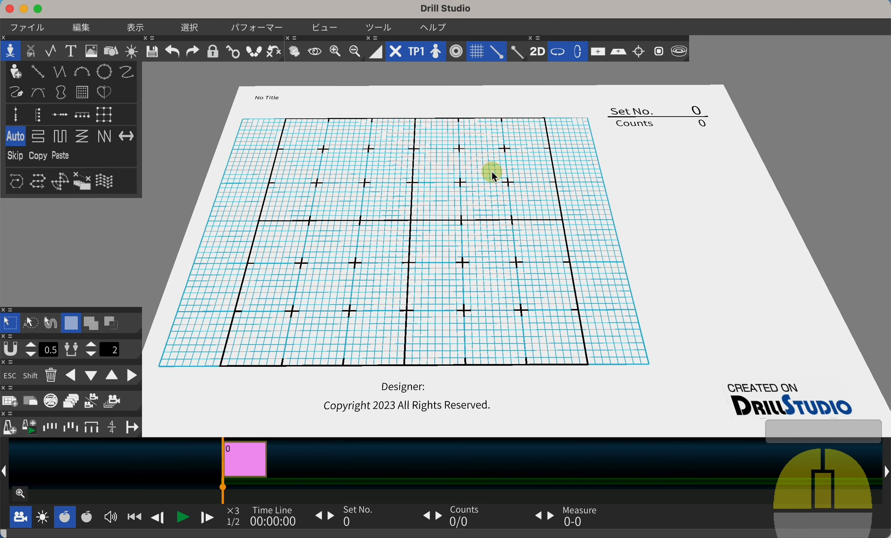
click(681, 53)
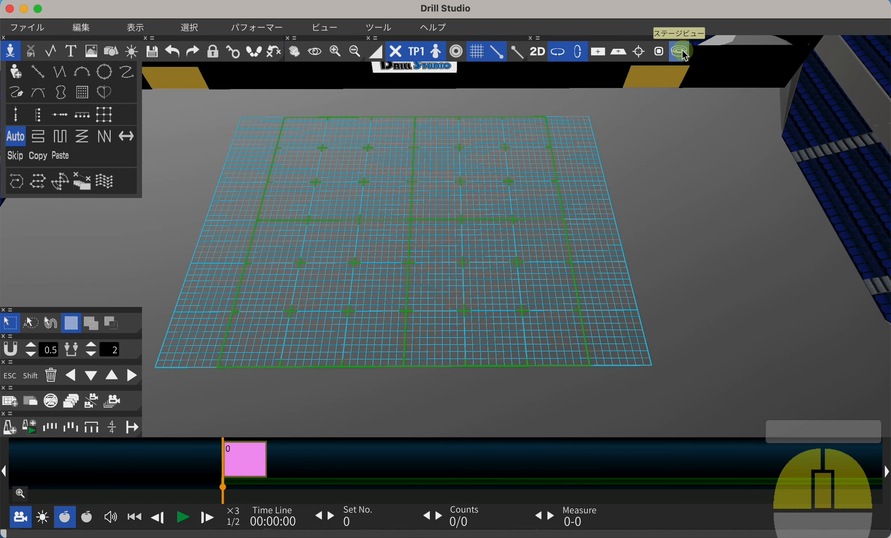
Change the stage to ステージ大, inspect the default sheet's fit on it, and return to the sheet view
click(324, 27)
mouse_move(334, 82)
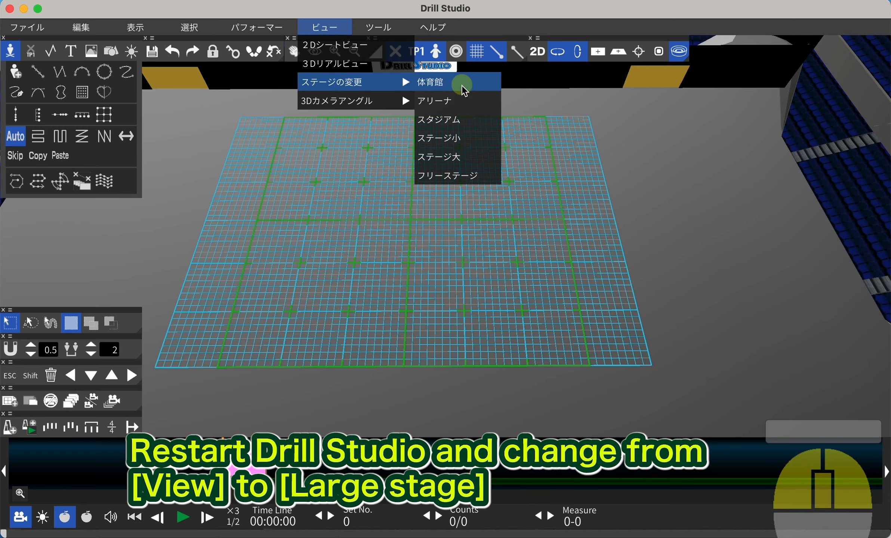
click(452, 158)
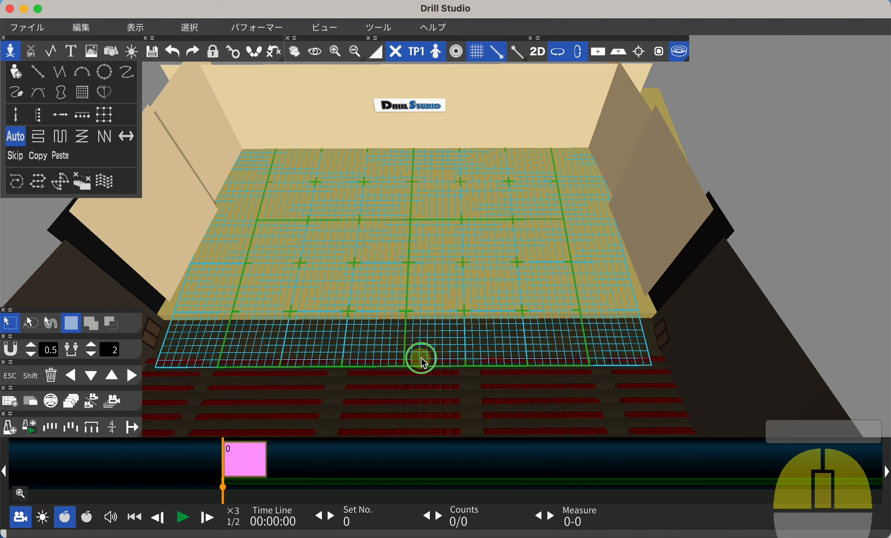
drag(423, 357, 563, 80)
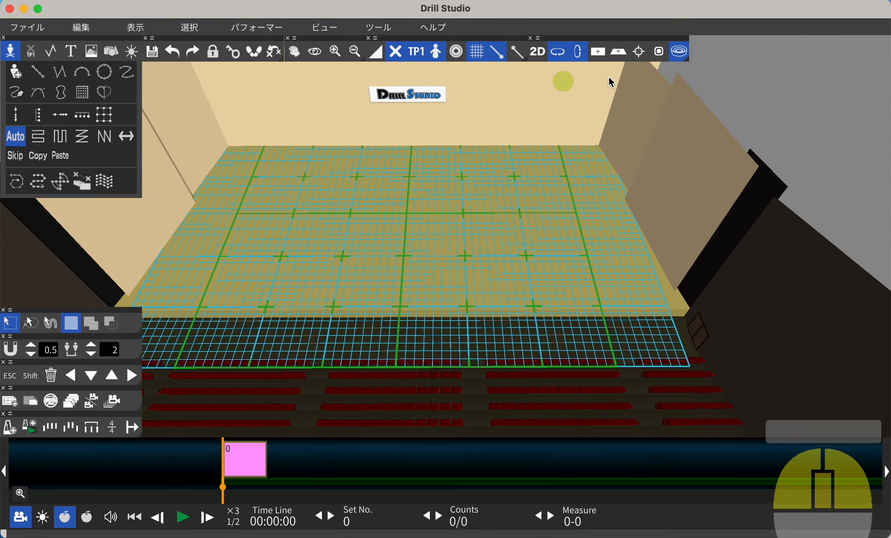
click(680, 56)
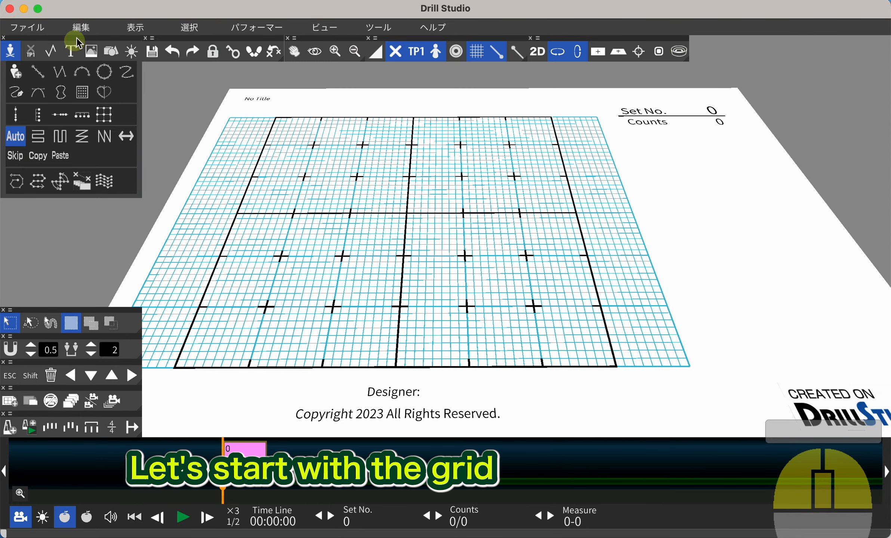
In the basic settings, set the grid's vertical size (縦幅) to 200 to match the stage depth
click(80, 27)
click(80, 119)
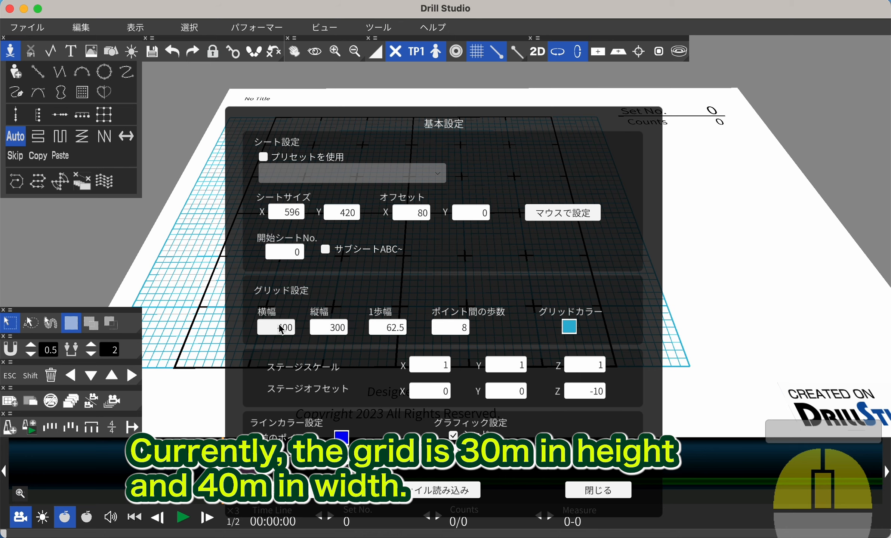
drag(355, 131, 369, 106)
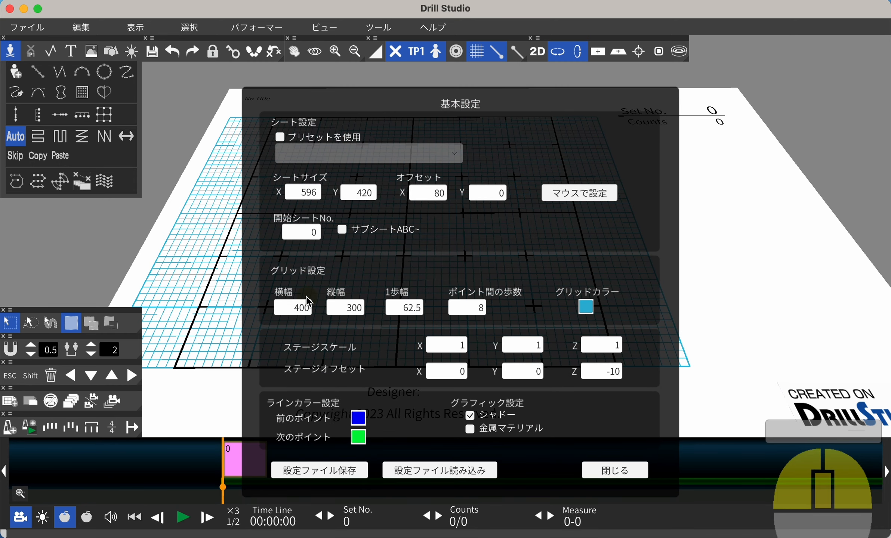
double_click(338, 308)
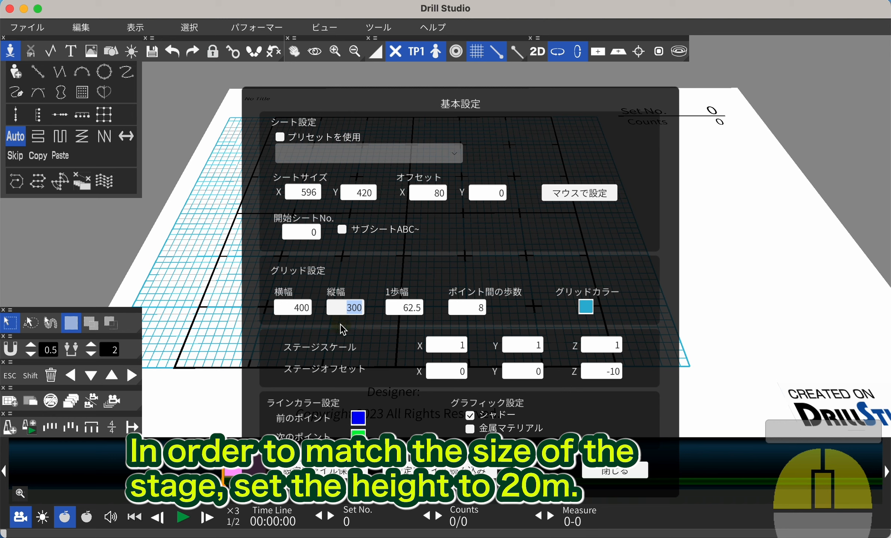
text(200)
key(BackSpace)
key(BackSpace)
key(BackSpace)
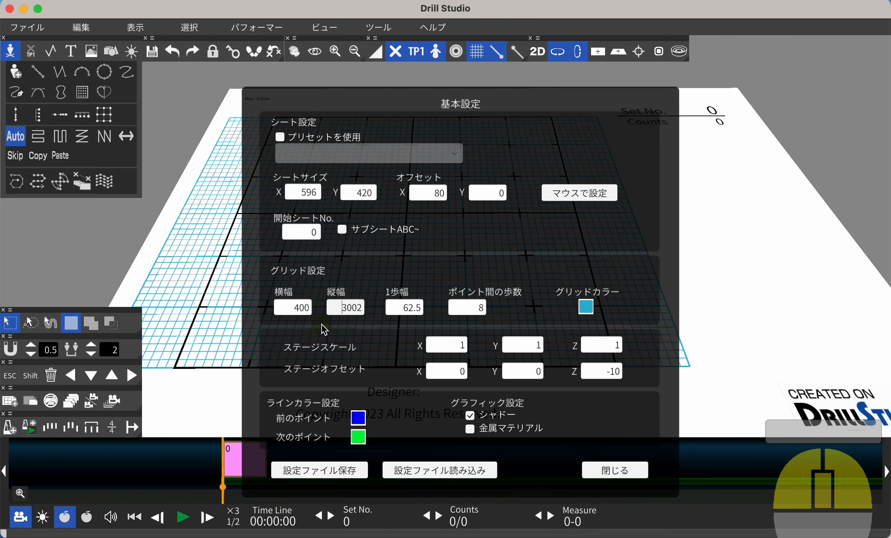
key(BackSpace)
key(BackSpace)
key(BackSpace)
key(BackSpace)
text(200)
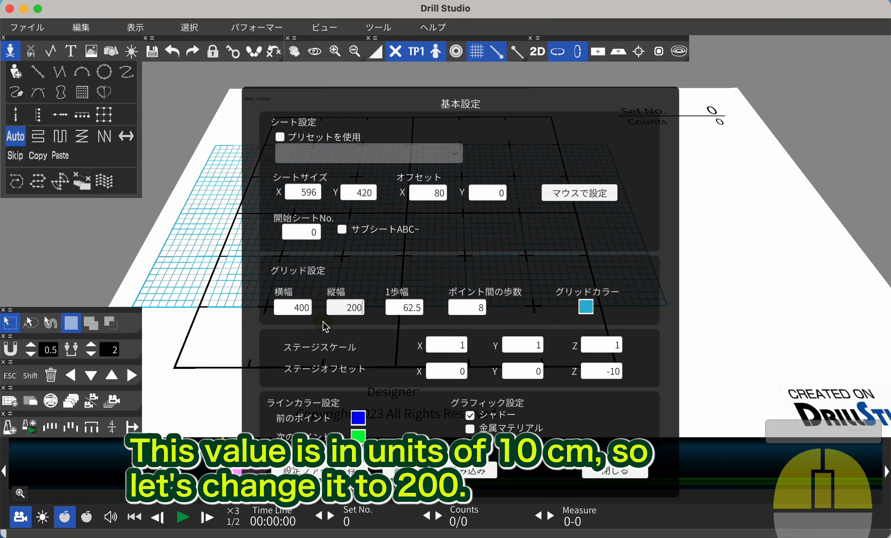
Set the grid's step width (1歩幅) to 50 and the steps between points (ポイント間の歩数) to 10
right_drag(759, 239, 762, 314)
middle_drag(763, 314, 656, 349)
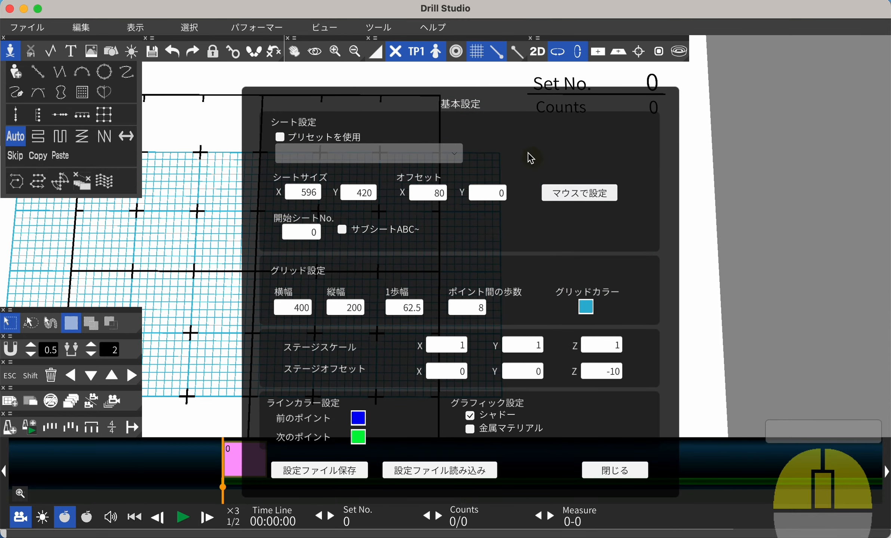
drag(486, 108, 719, 105)
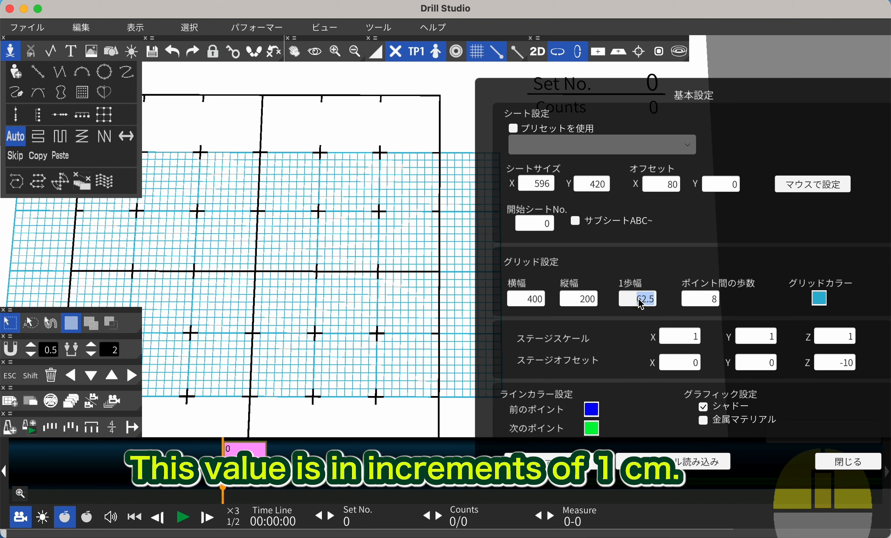
text(50)
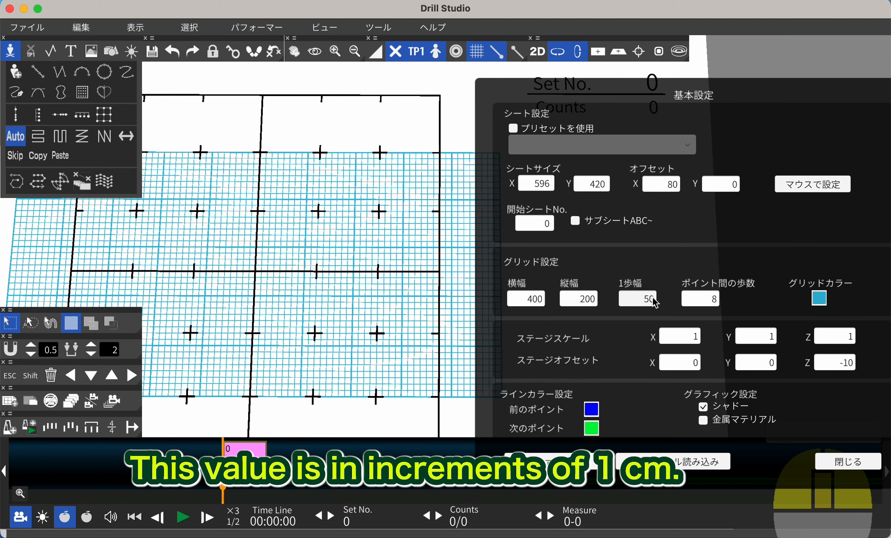
double_click(701, 299)
text(10)
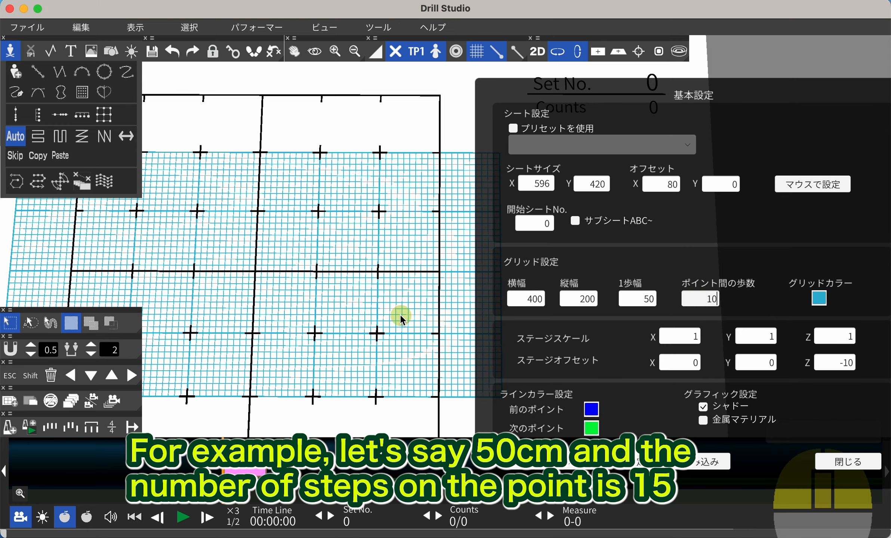
scroll(319, 291, up, 4)
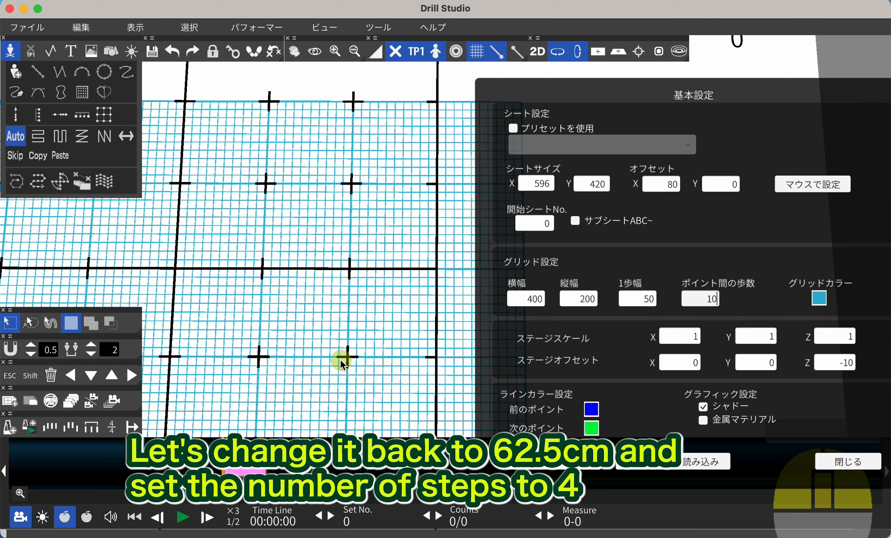
Set the grid's step width to 62.5 and the steps between points to 4, and close the basic settings
double_click(635, 301)
text(6)
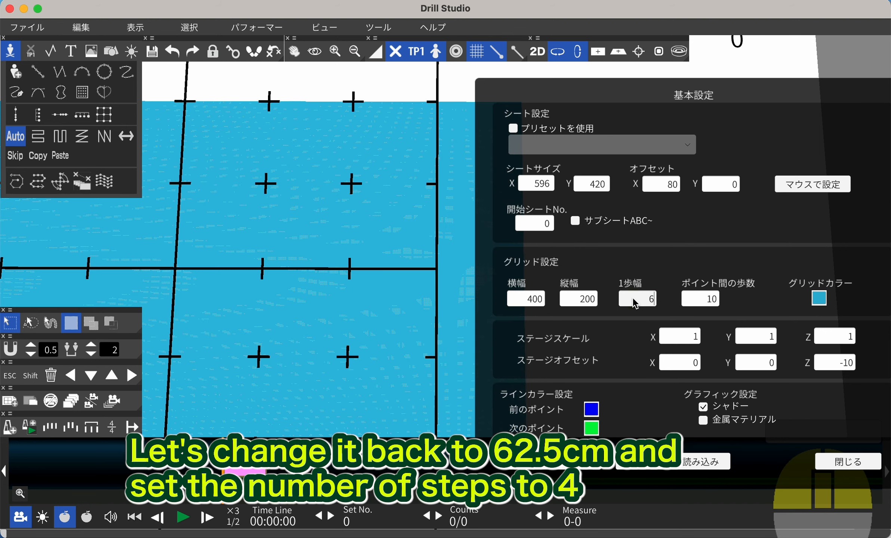
text(2.5)
double_click(693, 299)
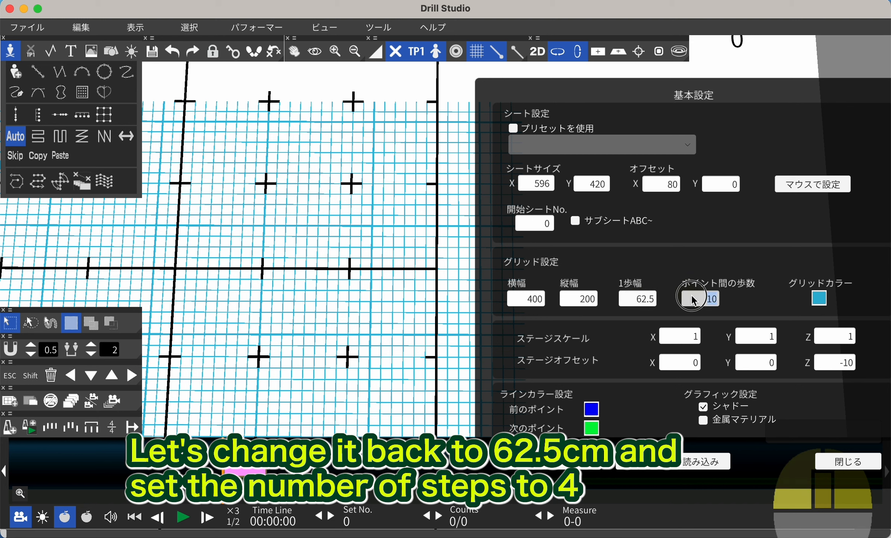
text(4)
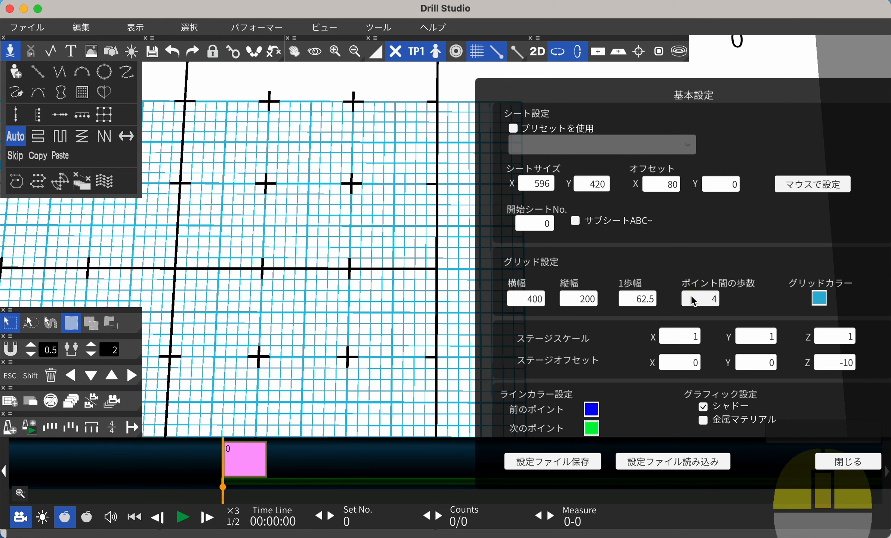
click(404, 283)
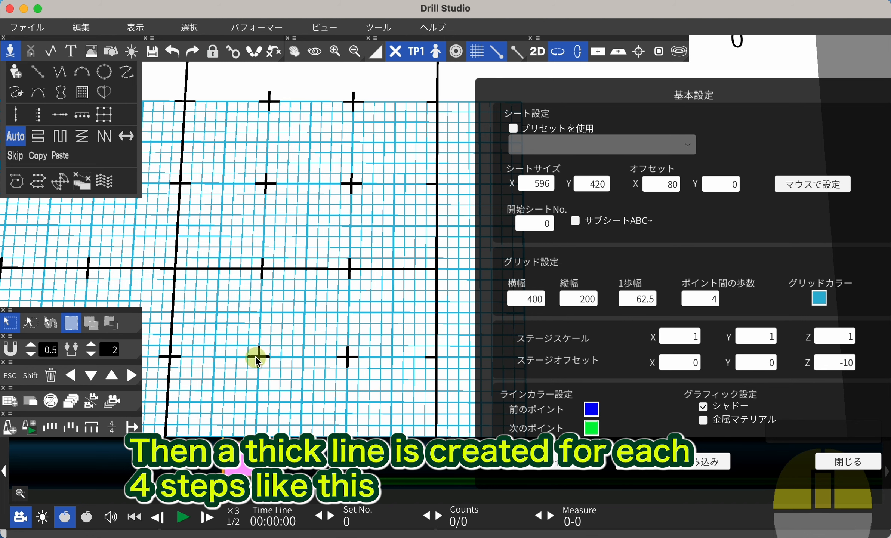
click(825, 303)
drag(579, 309, 497, 308)
click(323, 347)
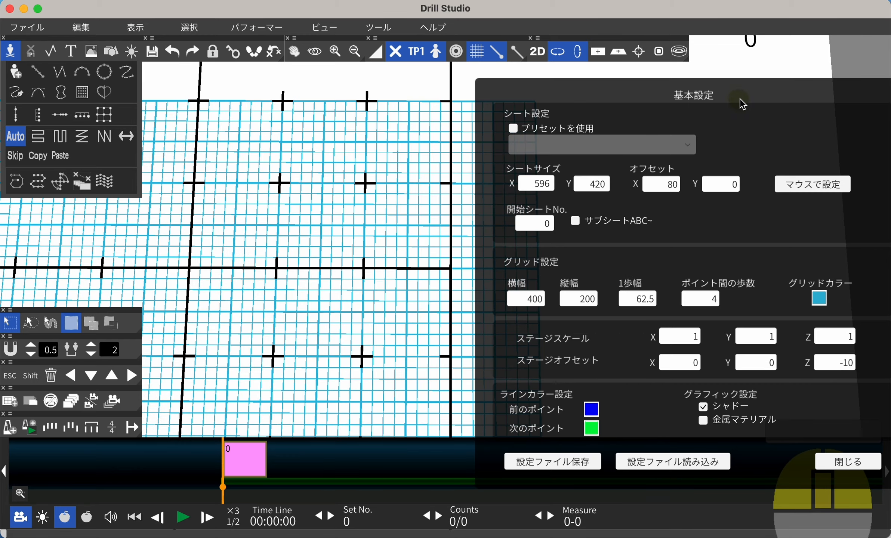
drag(740, 98, 561, 94)
click(659, 457)
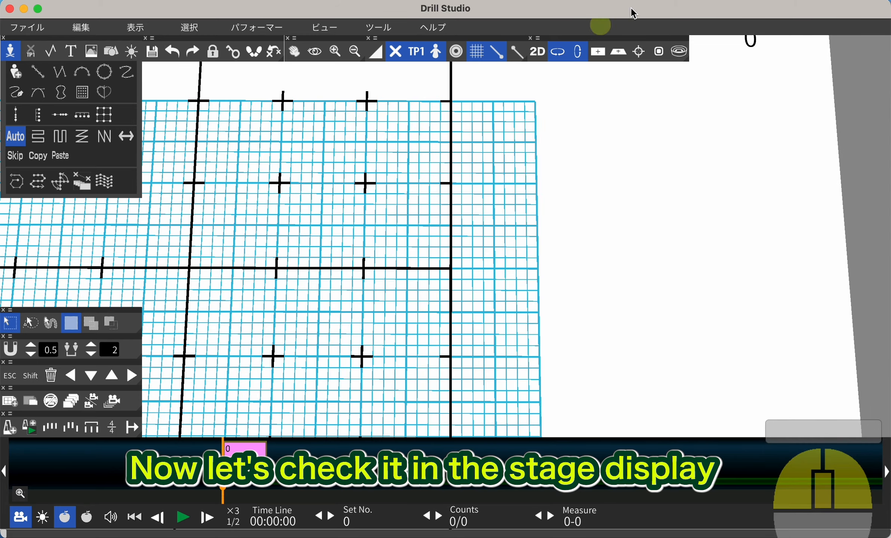
Check the resized grid against the large stage in the stage view, and return to the sheet view
click(681, 52)
drag(525, 221, 499, 338)
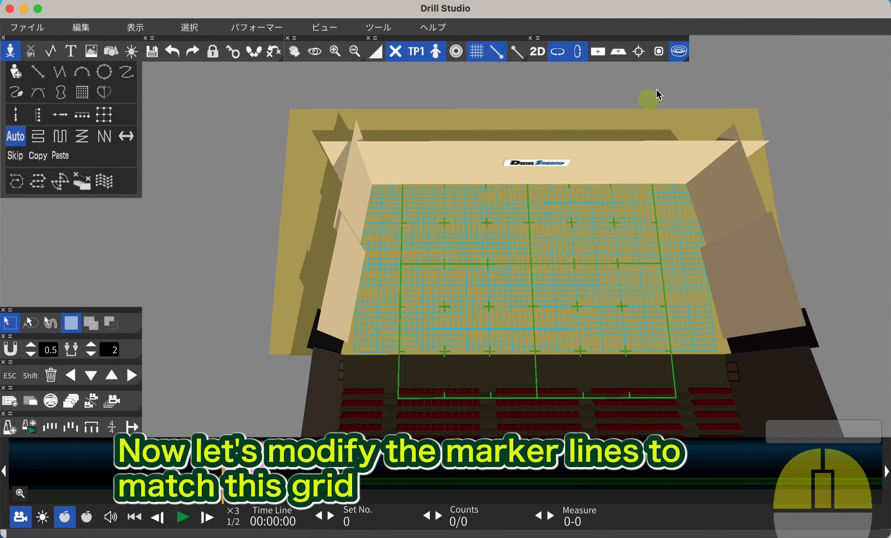
click(680, 52)
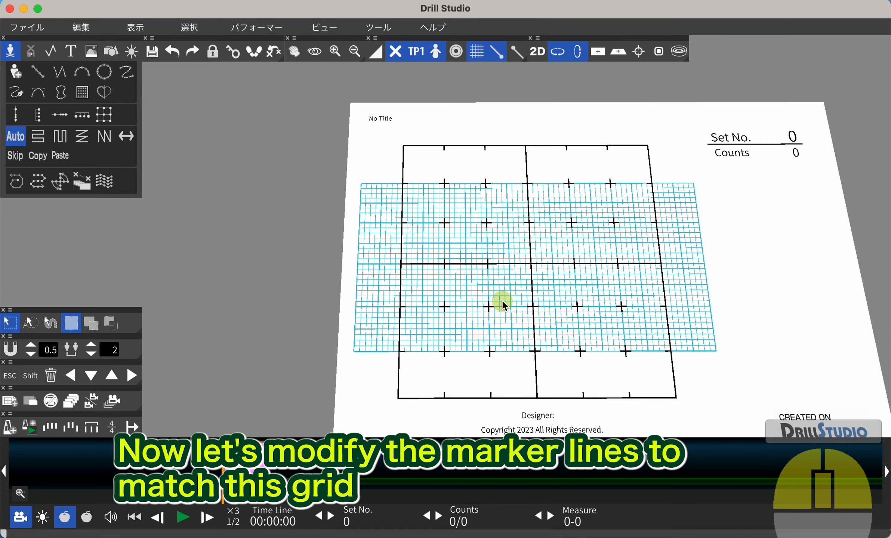
Show the whole sheet flat from directly above and activate the D-Line tool in all-sheets mode
drag(503, 301, 352, 215)
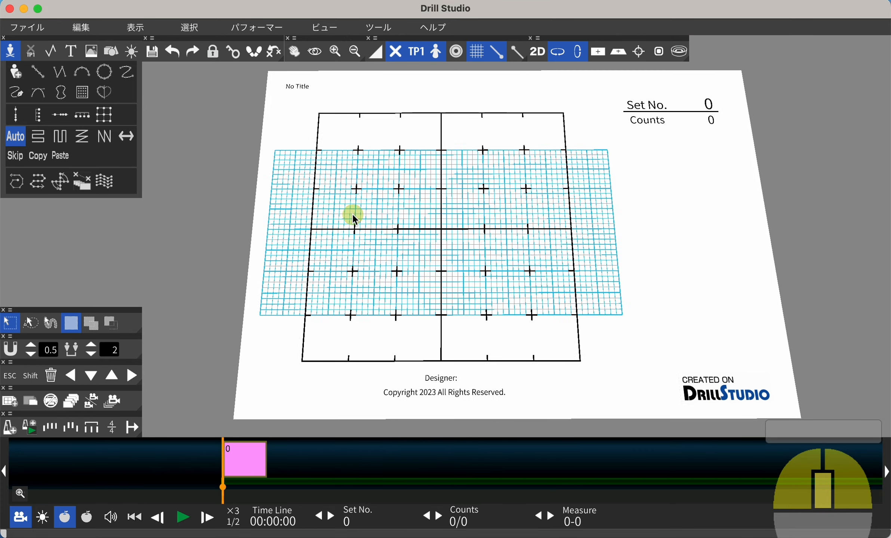
click(597, 52)
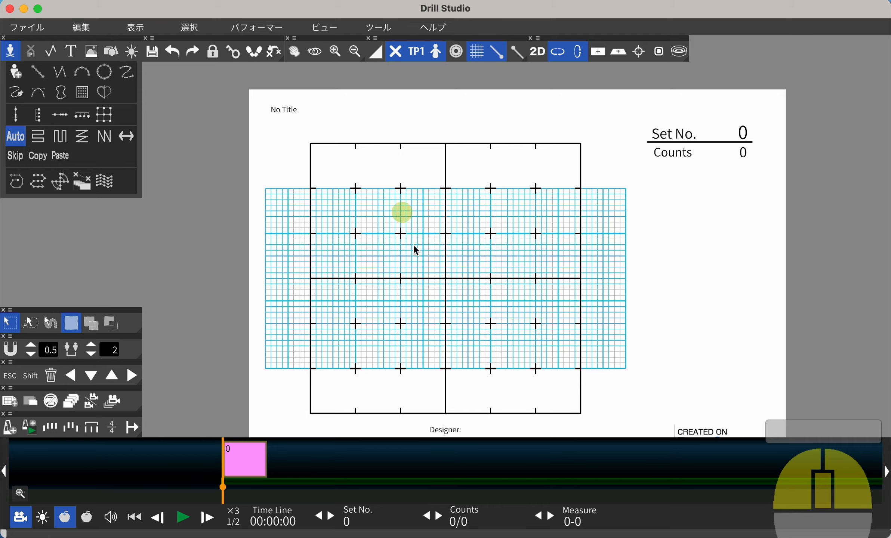
scroll(413, 244, down, 3)
middle_drag(413, 244, 408, 207)
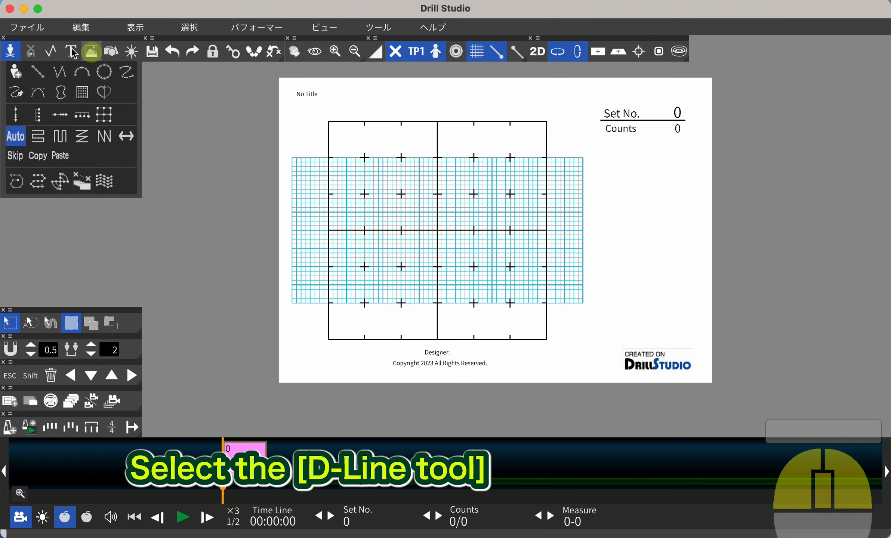
click(53, 51)
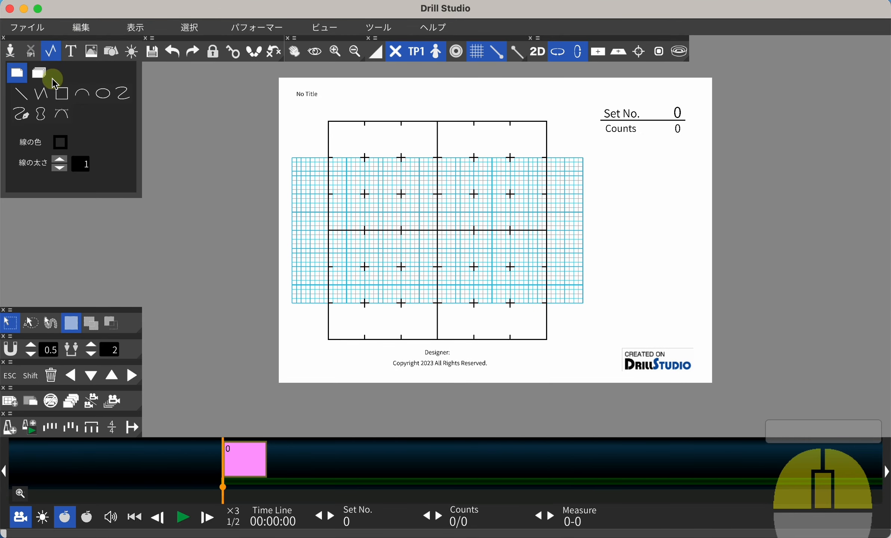
click(44, 80)
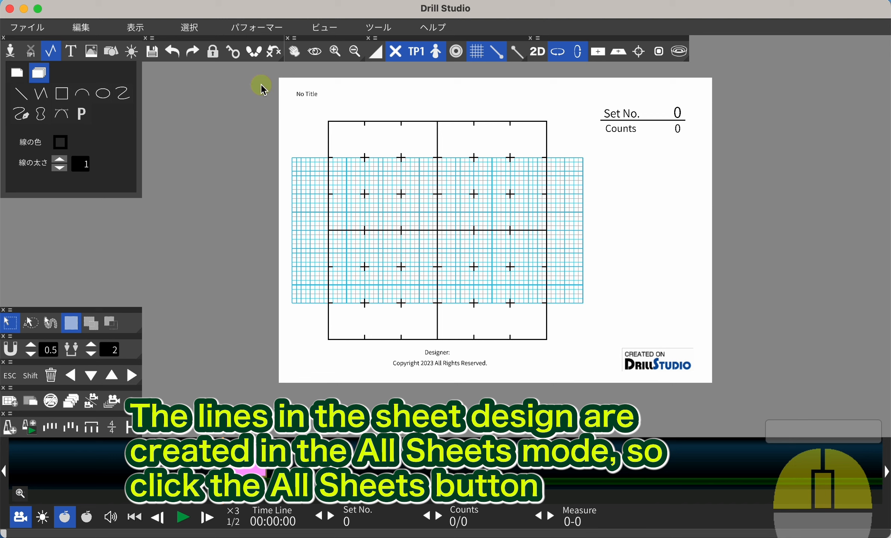
Delete the rectangular outer frame around the marker lines from the sheet design
mouse_move(264, 77)
mouse_down()
mouse_move(355, 153)
mouse_move(758, 398)
mouse_up()
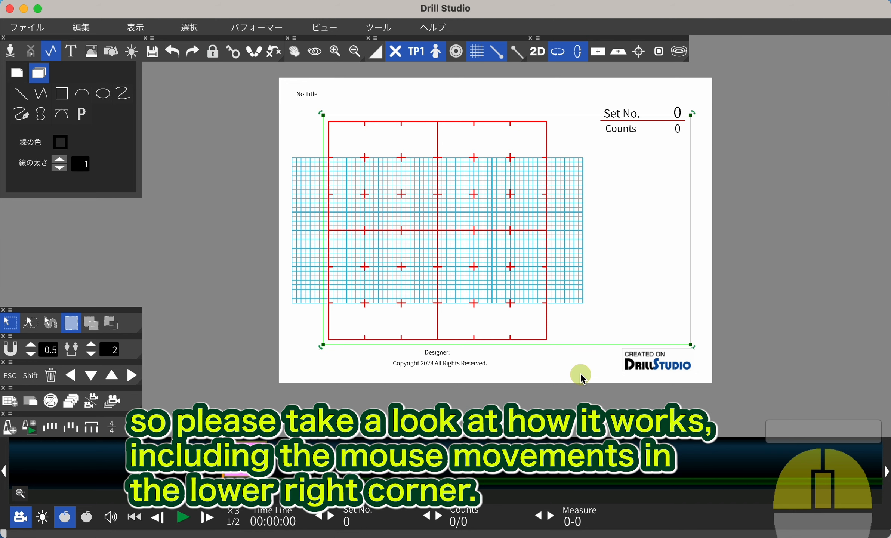
click(583, 378)
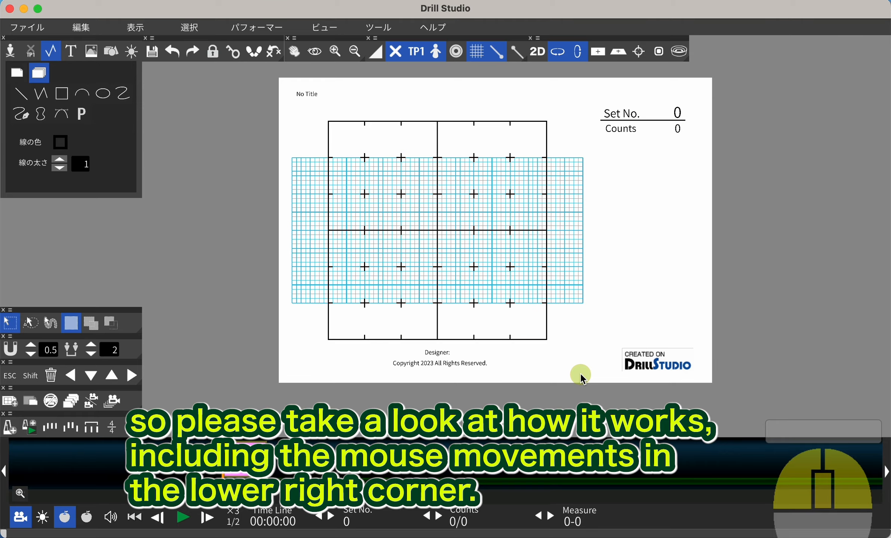
scroll(466, 328, up, 2)
scroll(482, 313, up, 2)
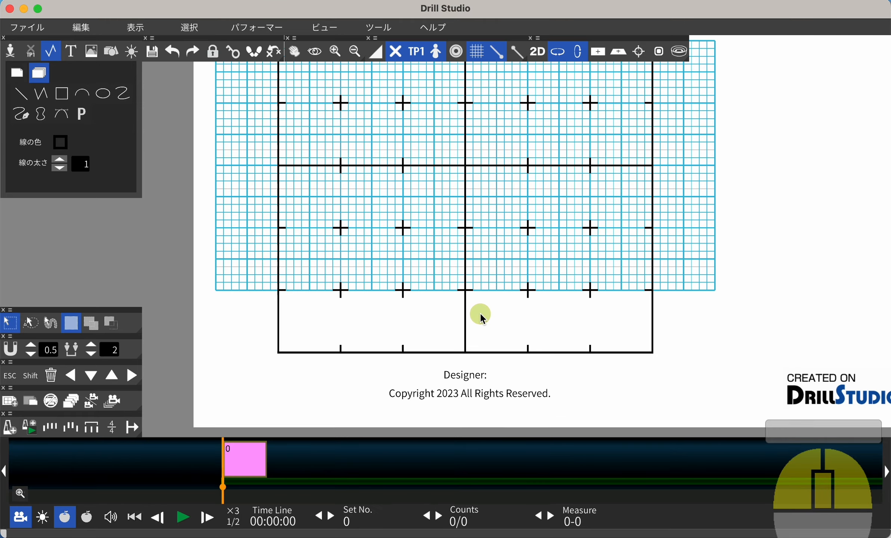
drag(198, 331, 704, 375)
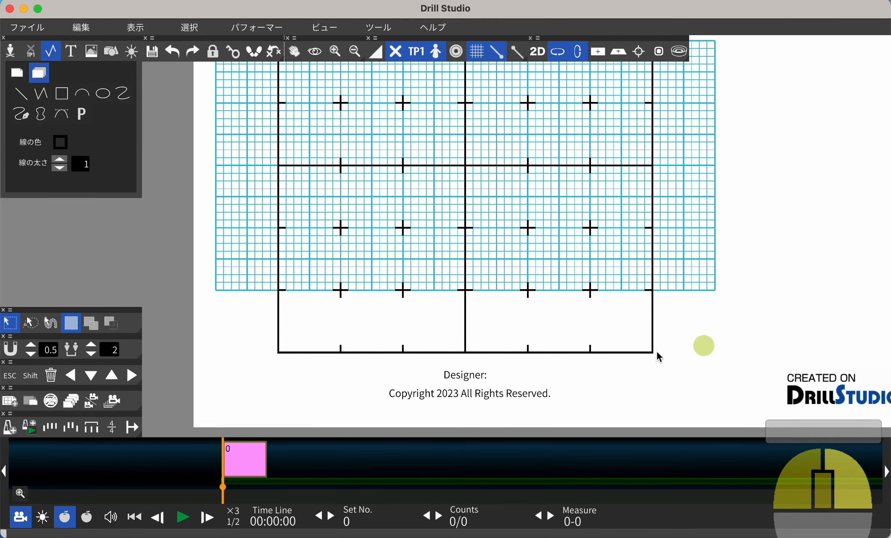
click(495, 352)
key(Delete)
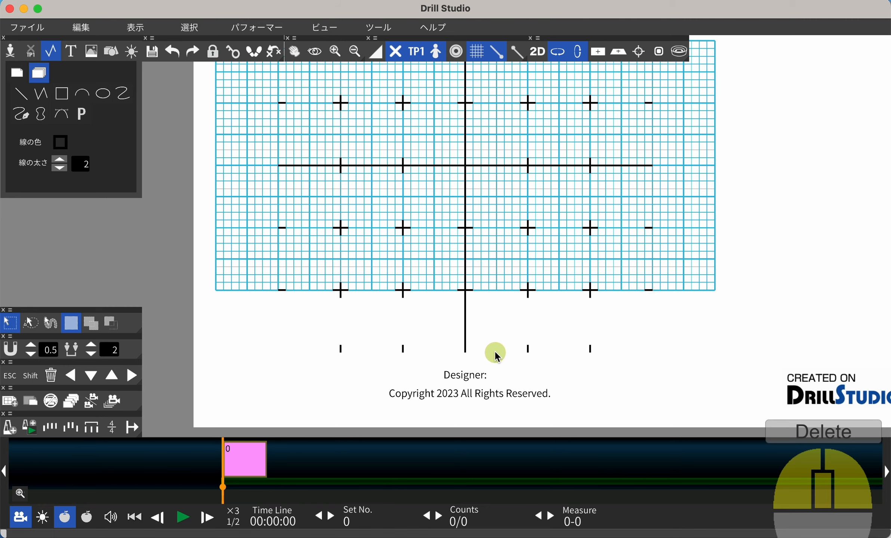
Delete the inner row of cross markers along the grid's upper edge, including the one on the centre line
scroll(473, 252, up, 5)
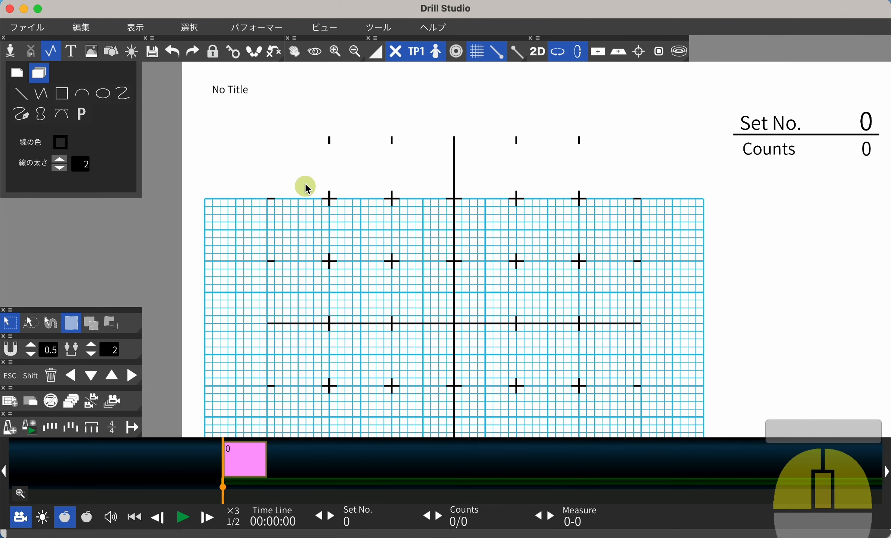
drag(306, 185, 622, 212)
key(Delete)
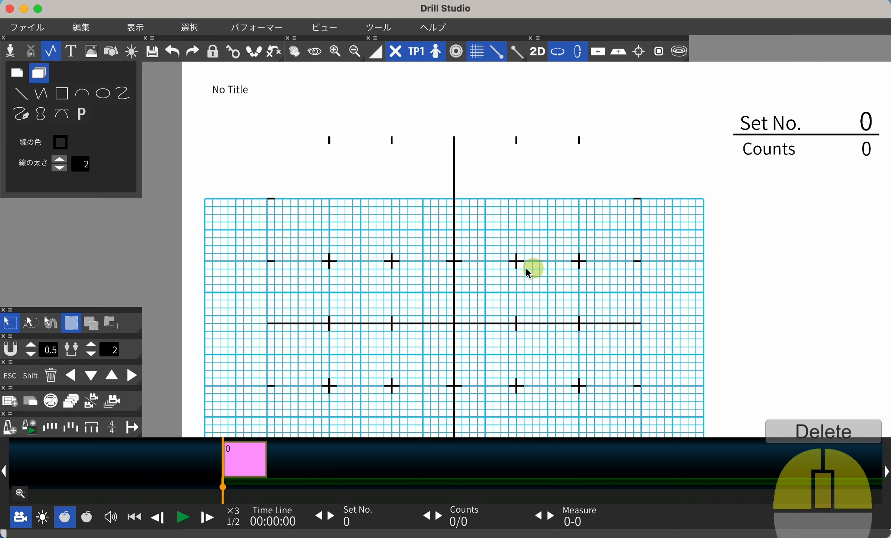
Turn on snapping and move the row of short ticks above the grid down onto the grid's upper edge
scroll(488, 211, down, 3)
scroll(418, 206, up, 4)
drag(281, 125, 567, 219)
key(g)
scroll(483, 291, down, 5)
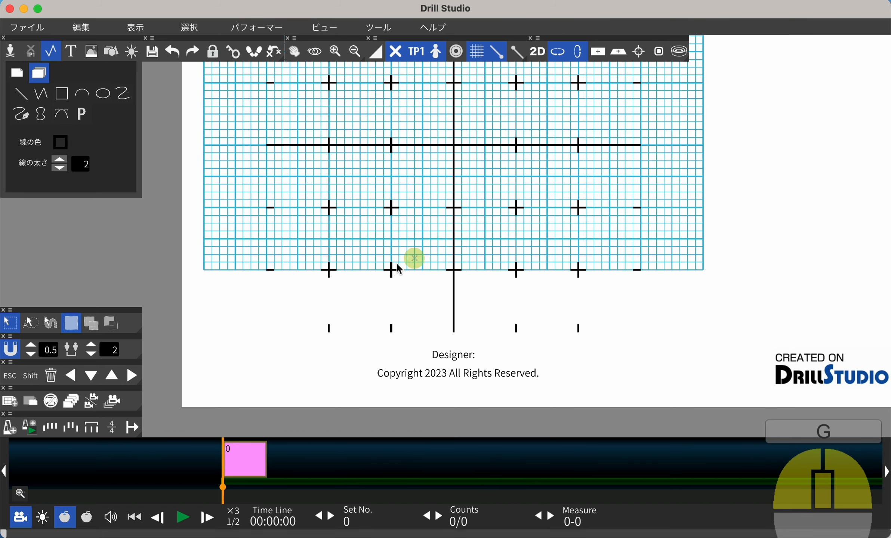
Delete the cross markers along the grid's lower edge and move the short ticks below the grid onto that edge
drag(312, 252, 599, 283)
key(Delete)
drag(301, 303, 578, 266)
right_click(578, 266)
Delete the long vertical centre line that extends beyond the grid
middle_drag(454, 224, 477, 290)
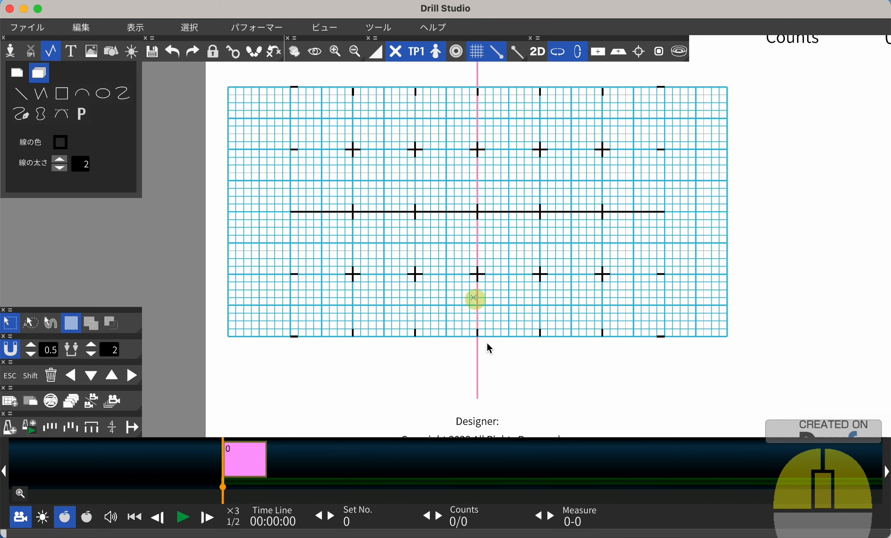
click(478, 376)
key(Delete)
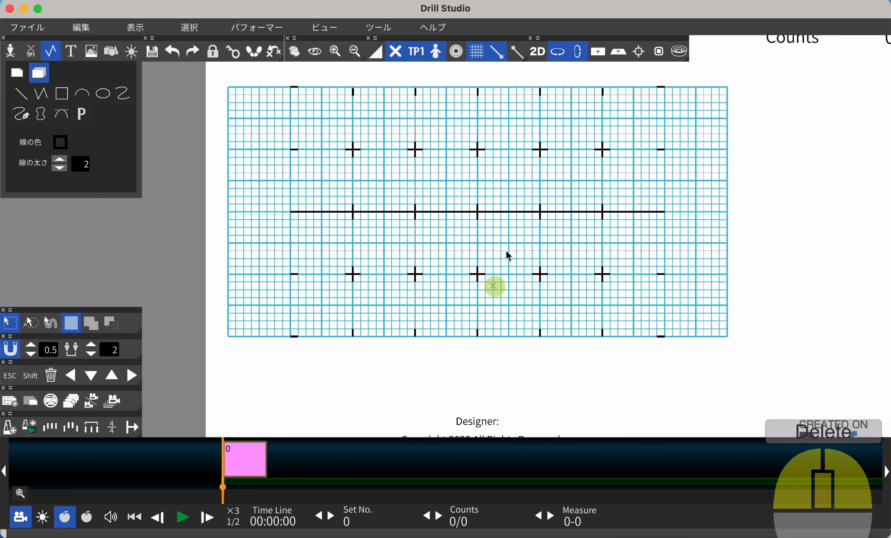
Extend the horizontal centre line to both side edges of the grid, keeping it on the middle row of markers
click(511, 213)
drag(377, 217, 379, 183)
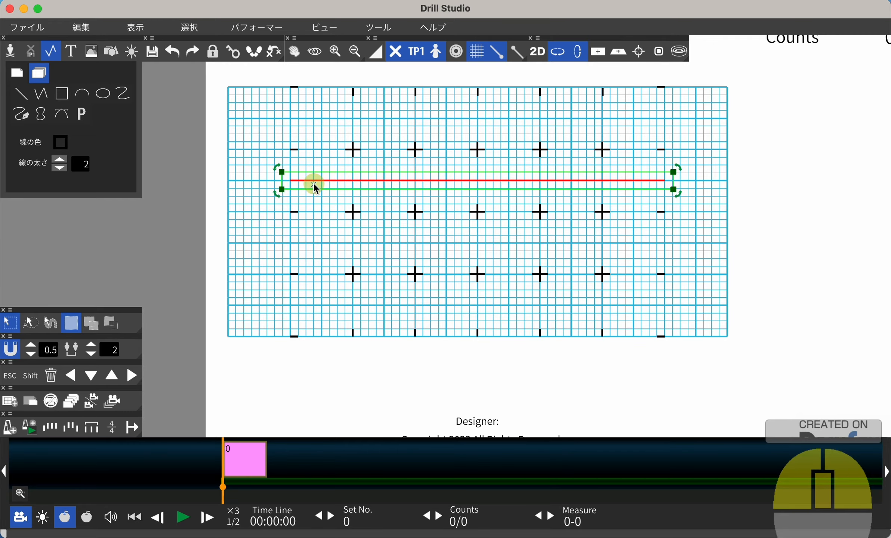
scroll(314, 184, up, 4)
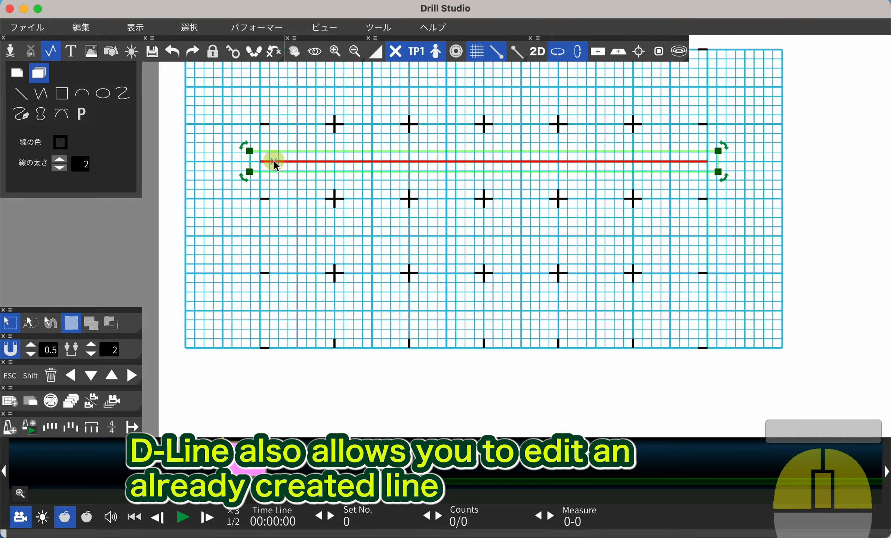
drag(274, 162, 185, 162)
drag(707, 162, 784, 161)
click(457, 183)
drag(456, 180, 444, 198)
click(457, 260)
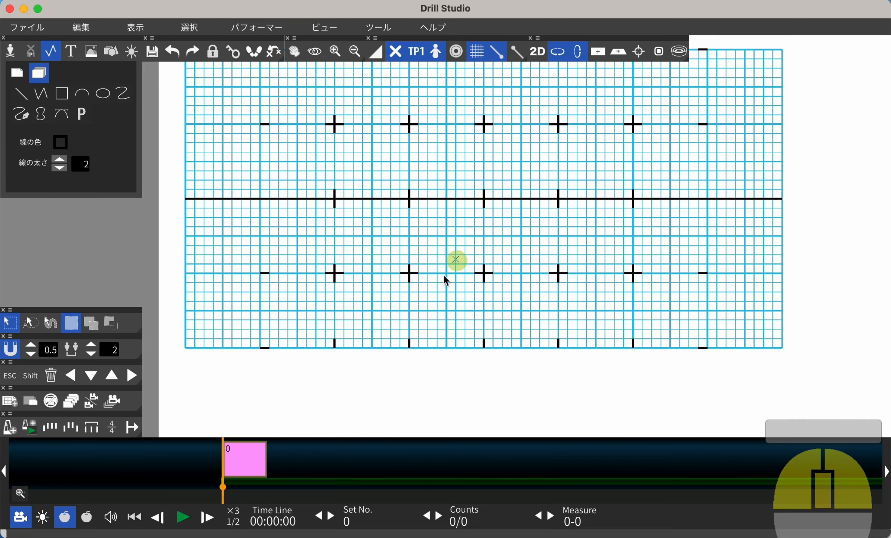
Draw a straight line along the grid's upper edge, spanning between the outer ends of the two outermost dash markers
scroll(377, 291, up, 1)
scroll(377, 290, down, 4)
middle_drag(380, 221, 385, 258)
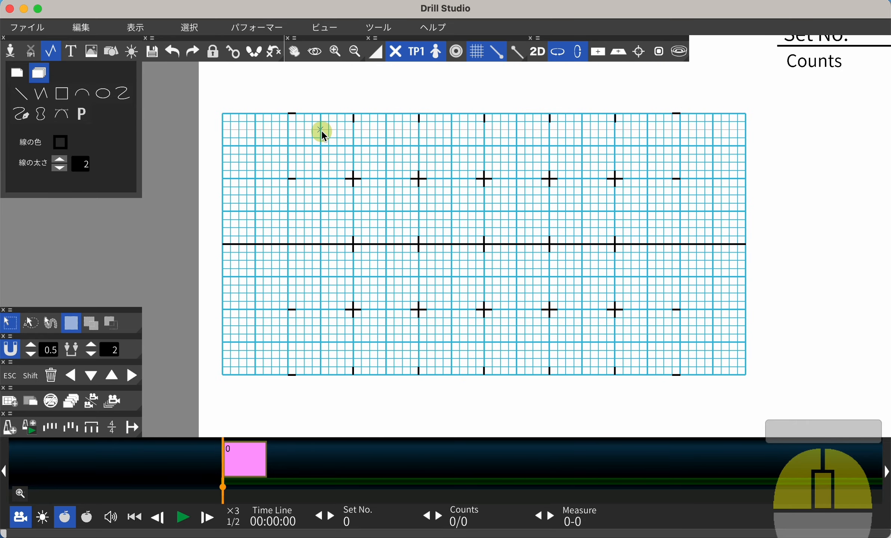
click(21, 94)
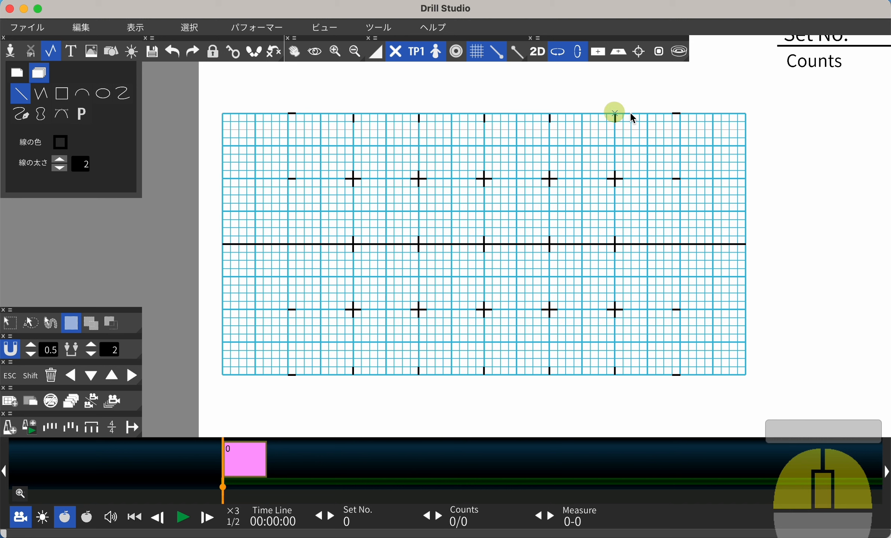
click(41, 93)
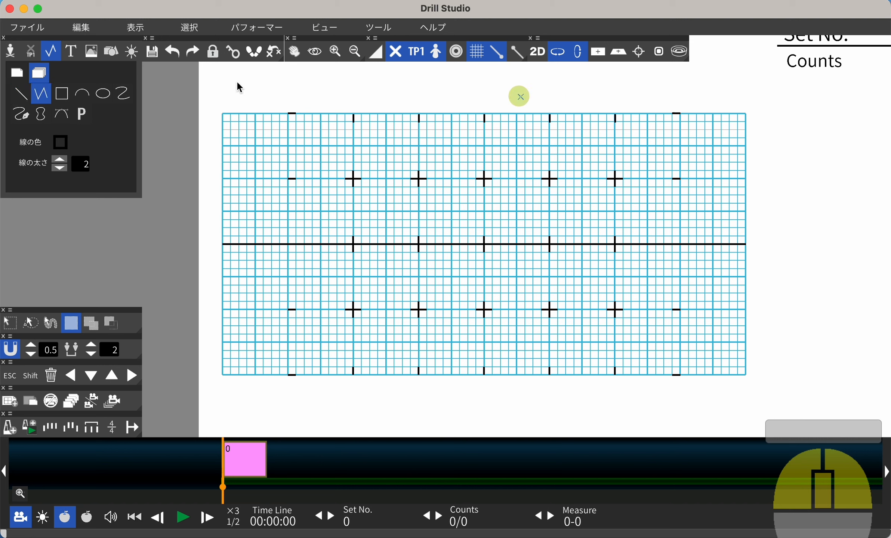
click(17, 96)
click(397, 112)
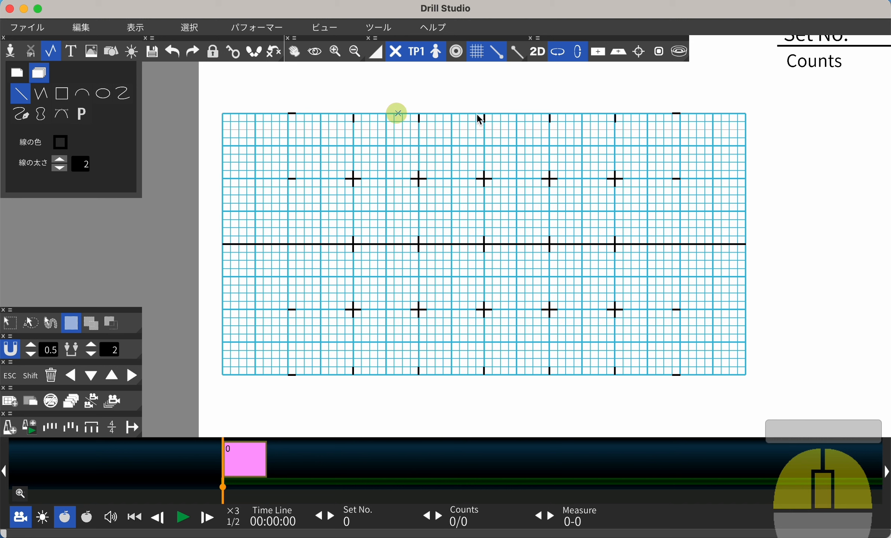
click(679, 113)
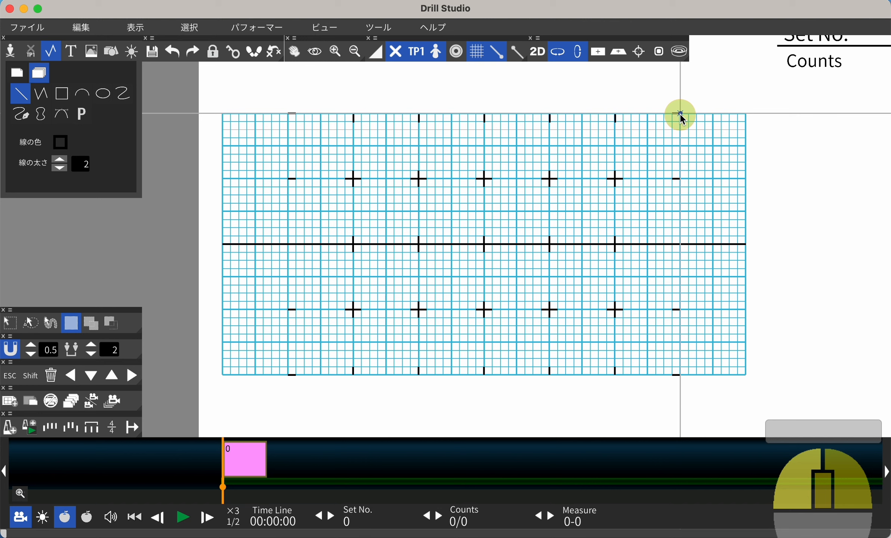
click(287, 113)
Complete the stage outline with slanted upper sides, straight lower sides and a lower edge, and draw a vertical centre line within the grid
click(222, 245)
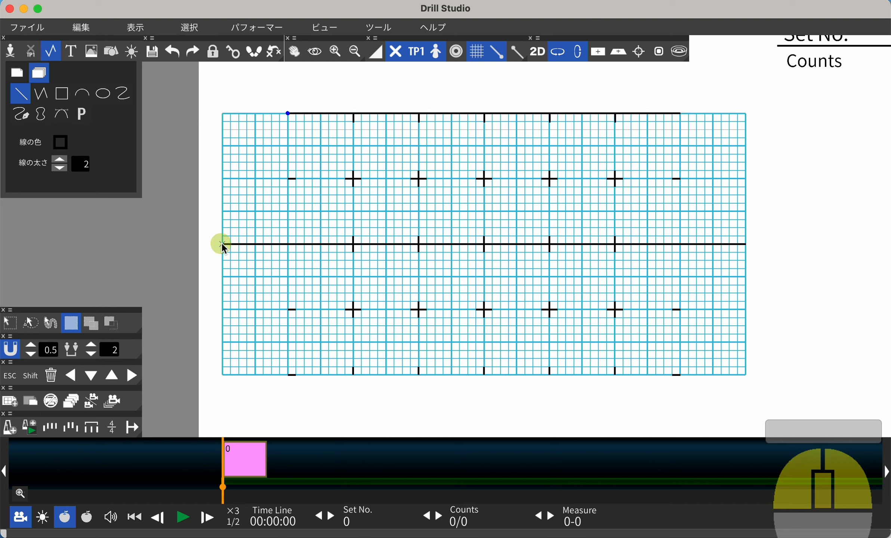
click(224, 373)
click(475, 380)
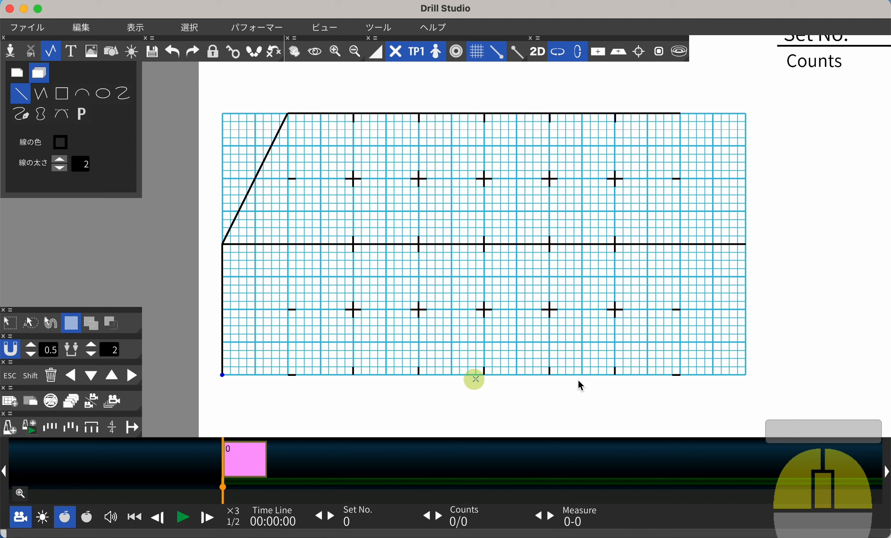
click(746, 375)
click(746, 245)
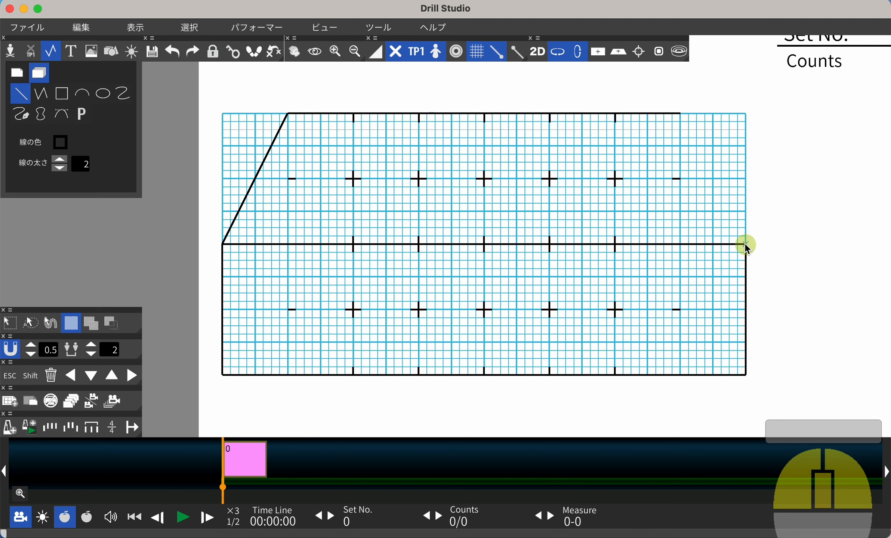
click(680, 114)
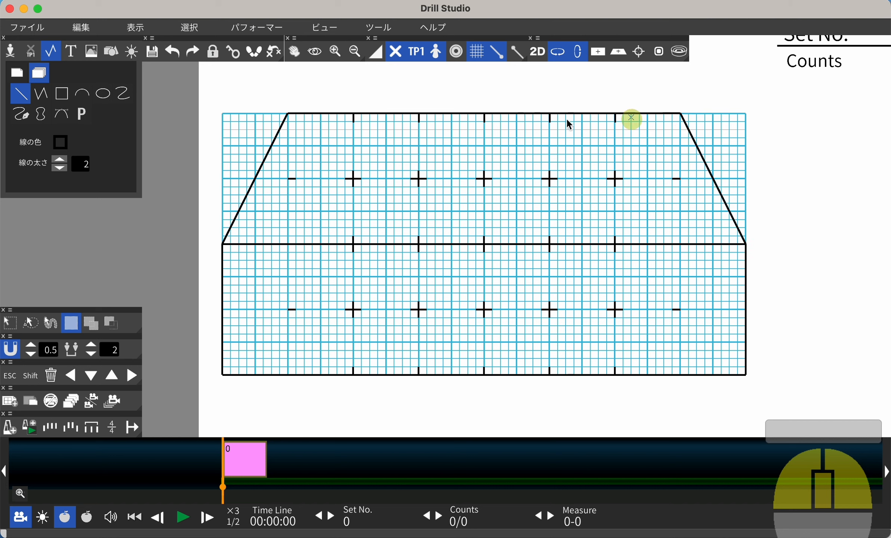
click(484, 114)
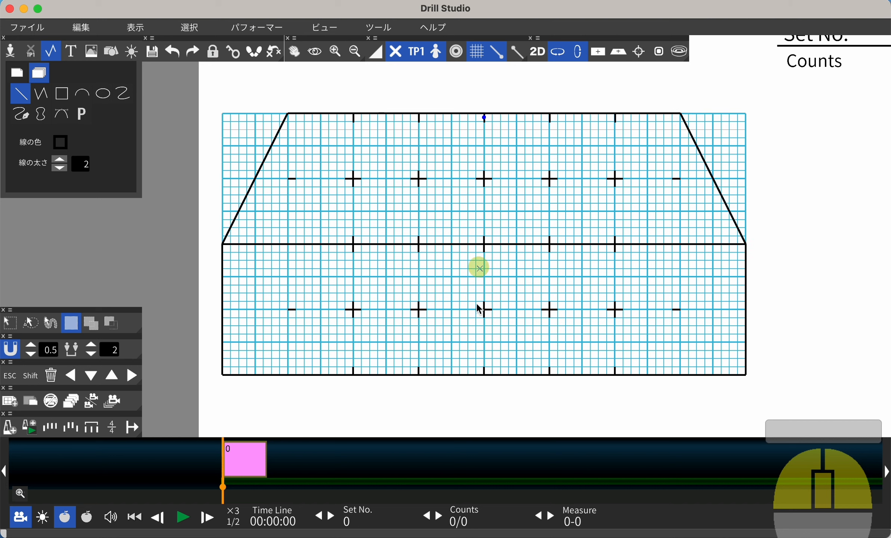
click(484, 375)
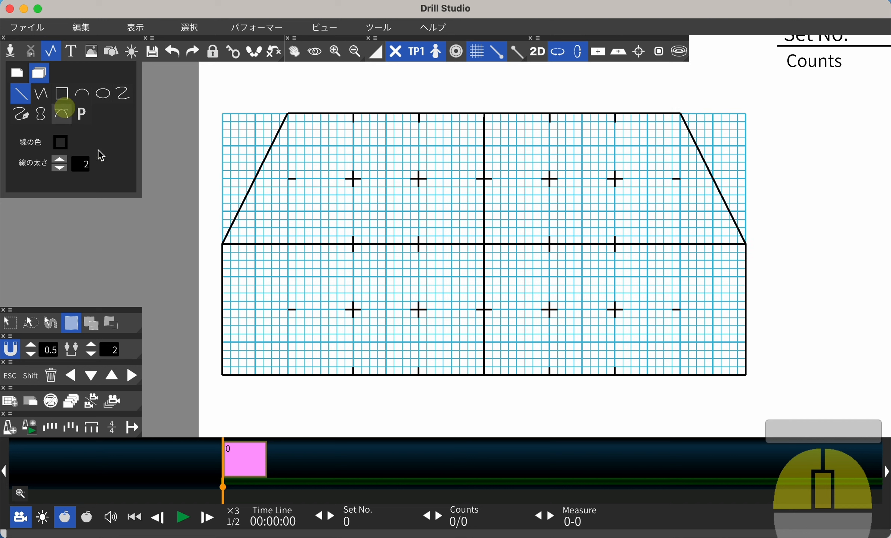
Delete the remaining short dash markers beside the cross rows on both sides of the stage
scroll(290, 368, up, 5)
middle_drag(292, 368, 319, 230)
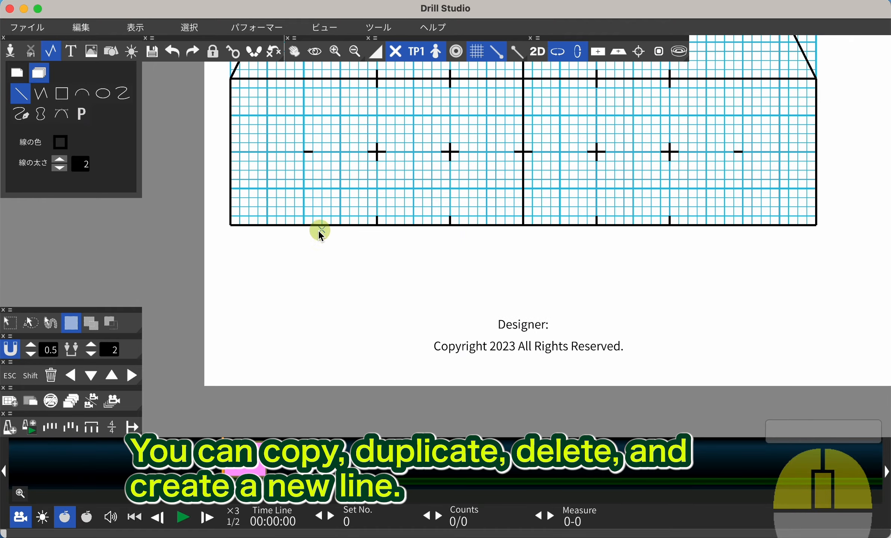
scroll(305, 224, up, 2)
middle_drag(324, 166, 349, 298)
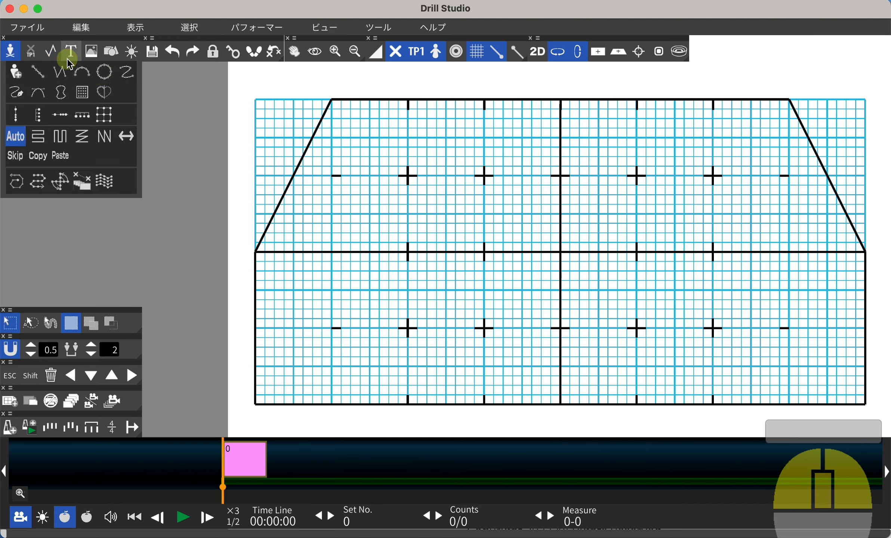
click(51, 52)
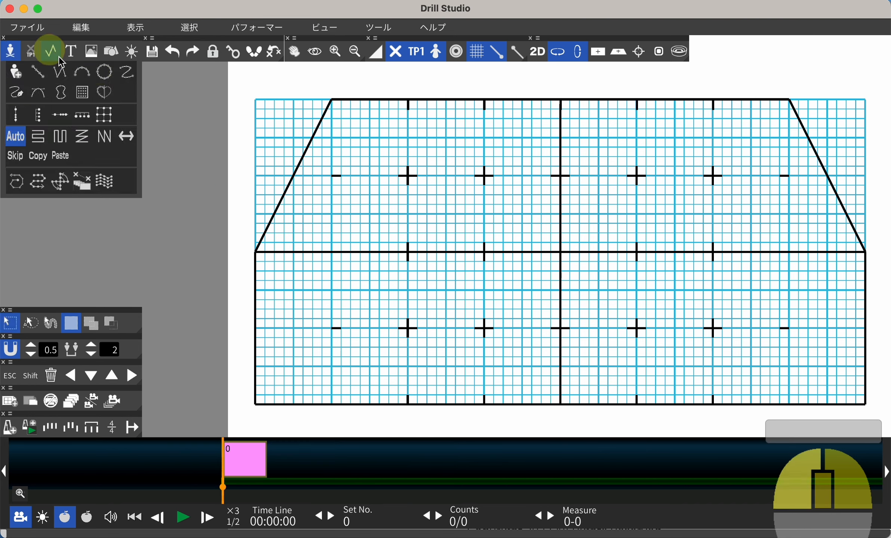
drag(324, 172, 356, 367)
key(Delete)
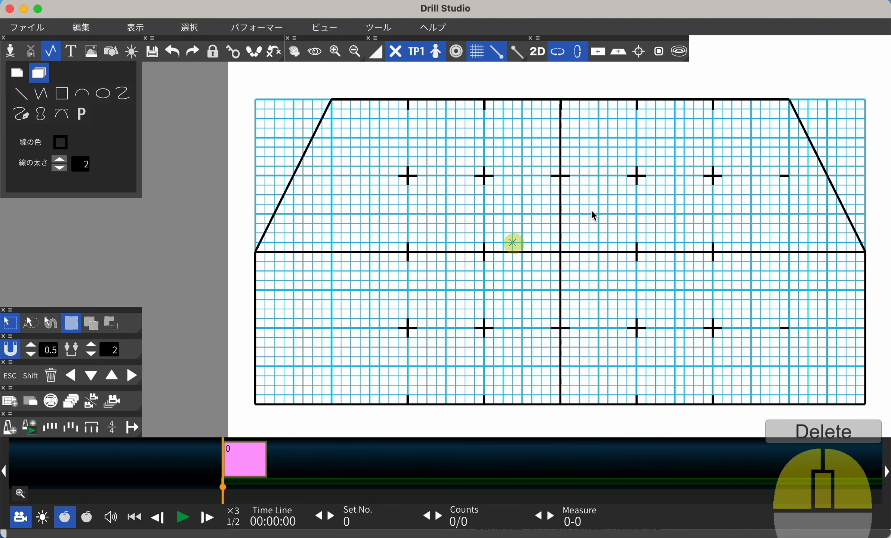
drag(761, 146, 796, 352)
key(Delete)
Duplicate the leftmost column of cross markers and ticks one marker interval outward, below the outline's upper-left corner
drag(399, 103, 439, 420)
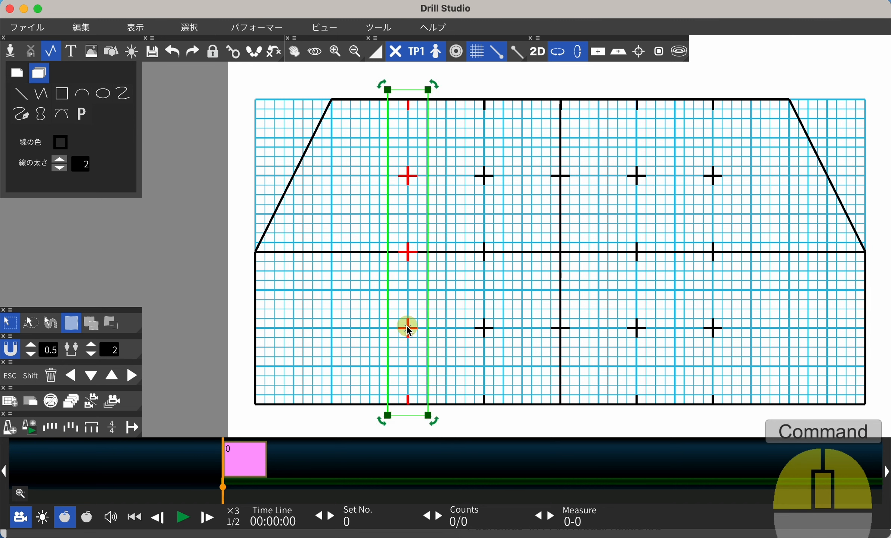
super+drag(407, 325, 371, 327)
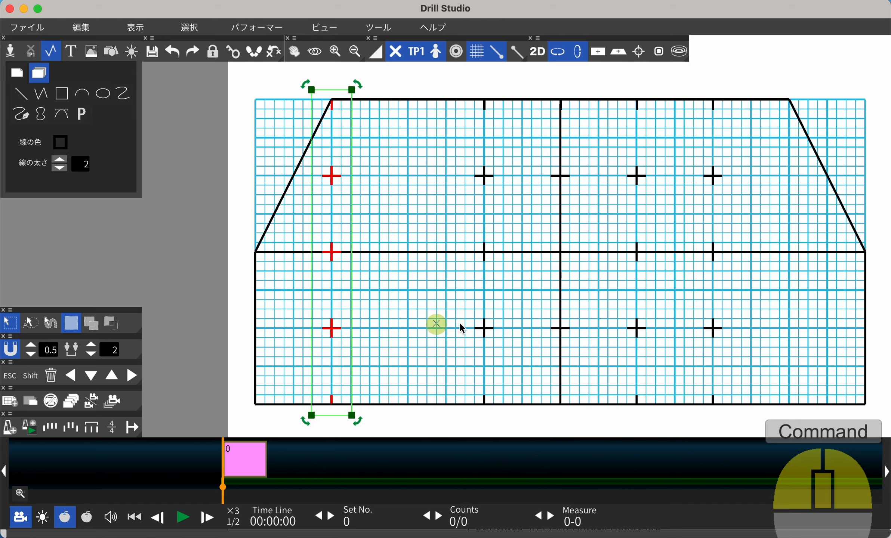
key(super+z)
Duplicate the rightmost column of cross markers and ticks one marker interval outward, below the outline's upper-right corner
drag(689, 77, 724, 412)
key(ctrl+c)
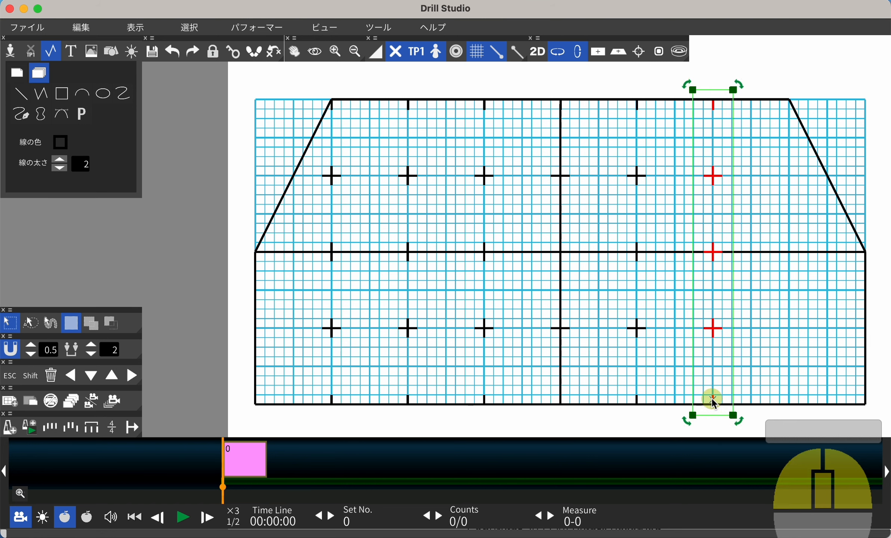
drag(712, 398, 790, 402)
key(ctrl+v)
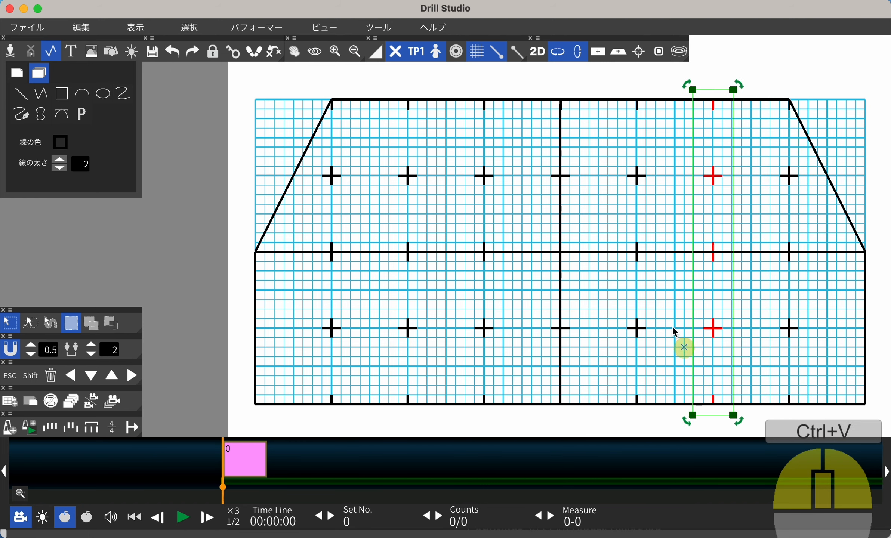
click(532, 221)
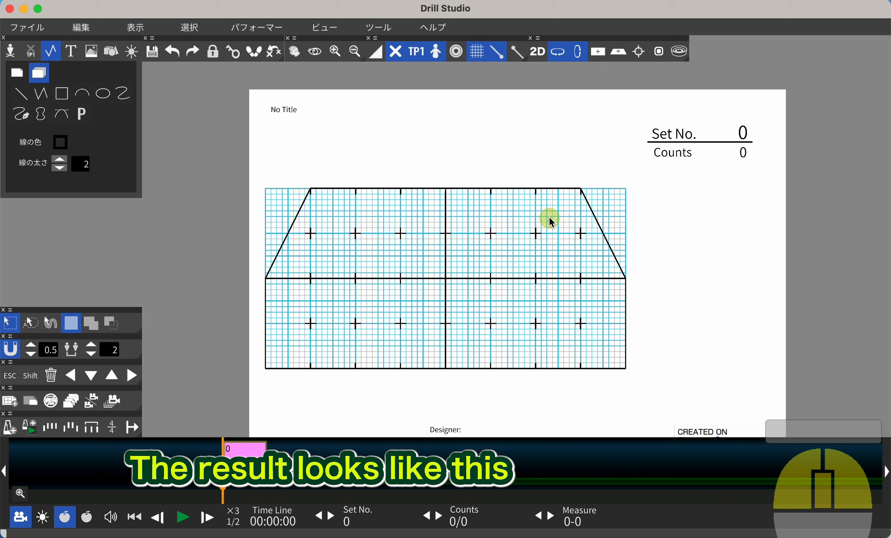
Start setting the sheet by mouse from the basic settings, shift the paper up and to the left, and open the standard paper sizes
scroll(538, 189, down, 3)
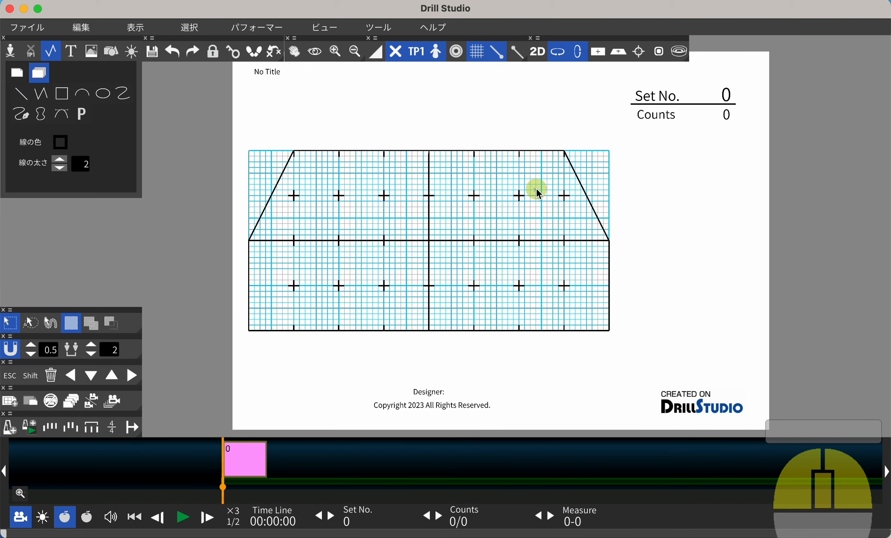
click(84, 29)
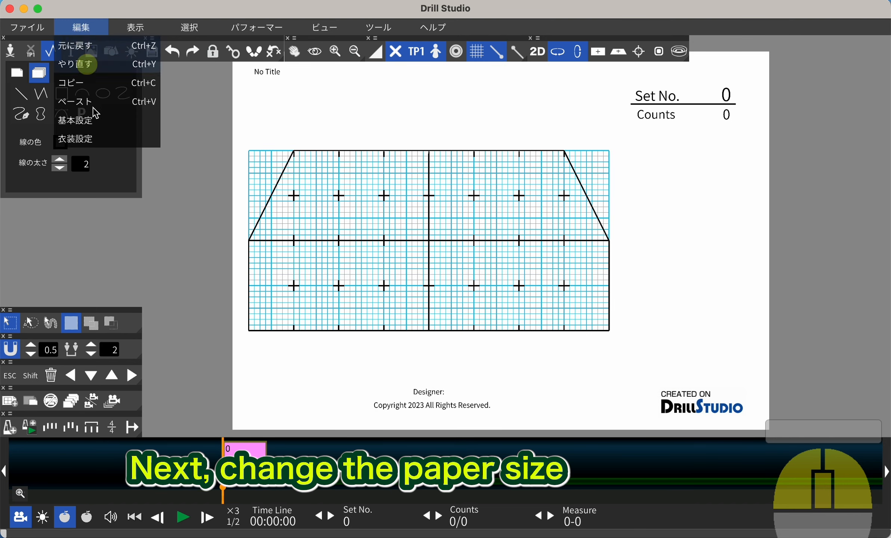
click(98, 124)
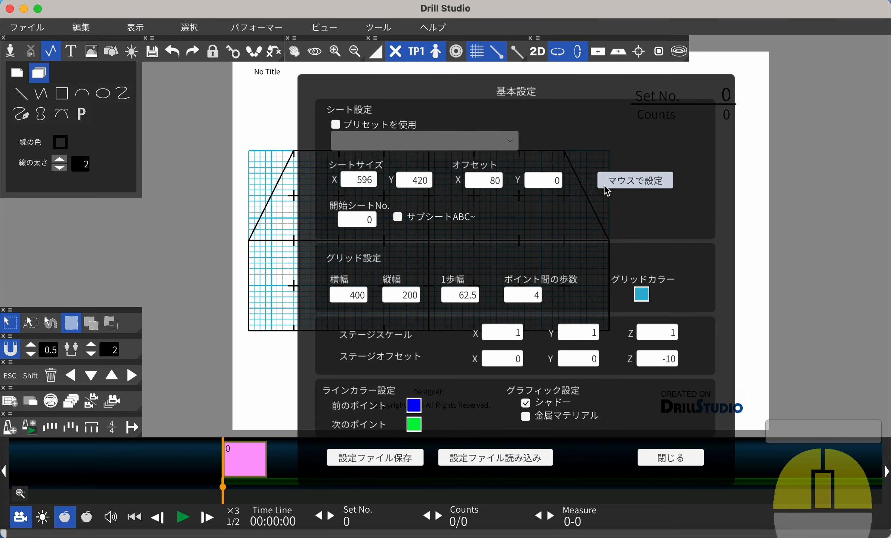
click(620, 183)
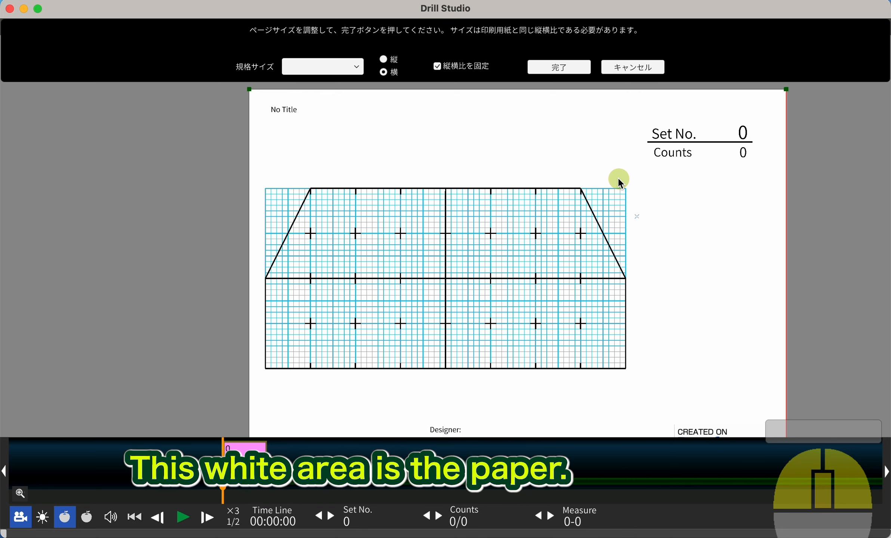
drag(532, 174, 356, 108)
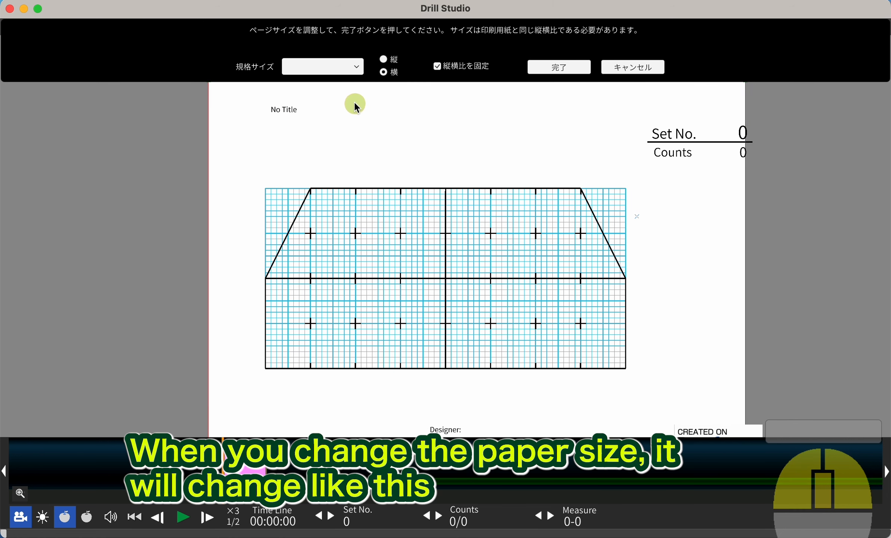
click(357, 66)
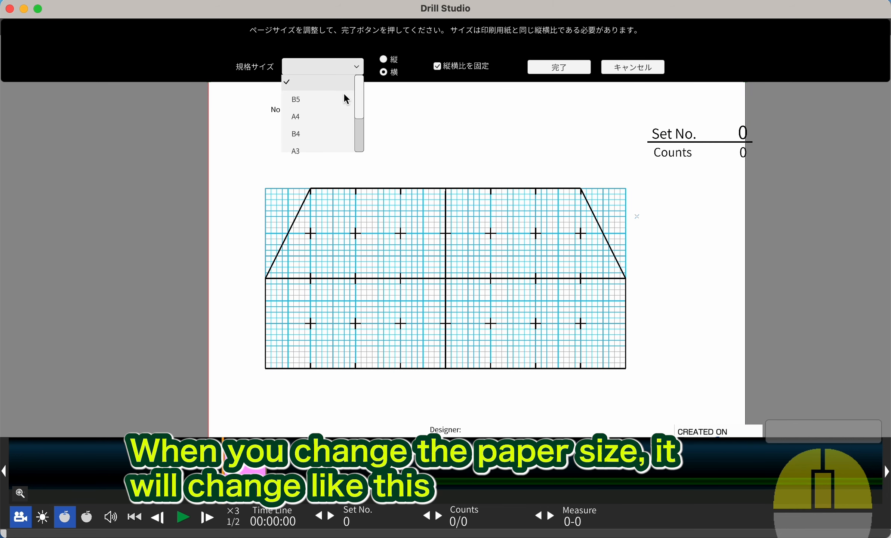